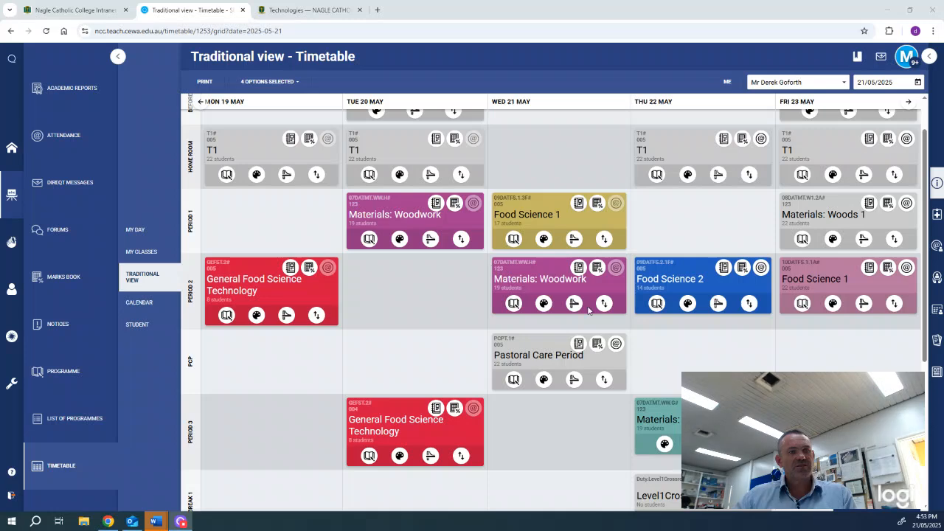
Go to the List of Programmes and scroll down to the Woodwork Yr.7 2025 card
scroll(532, 307, down, 2)
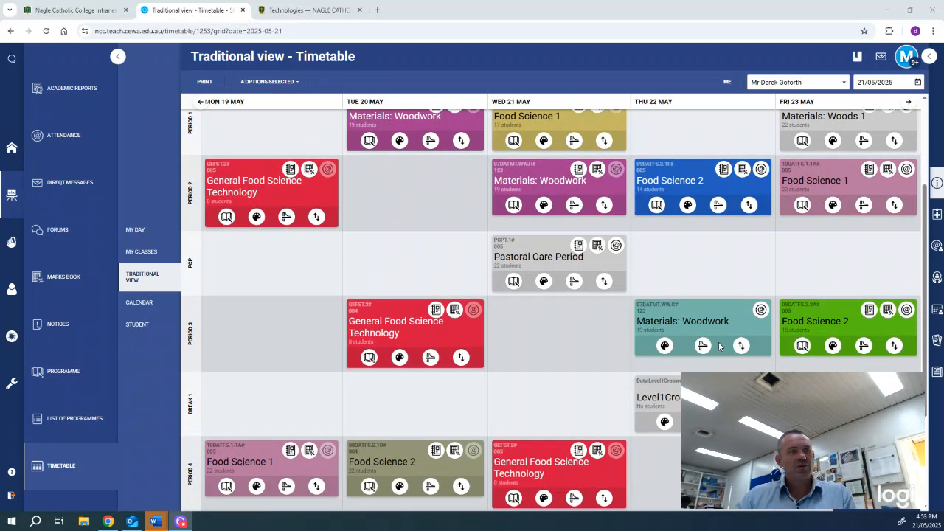
scroll(723, 350, up, 2)
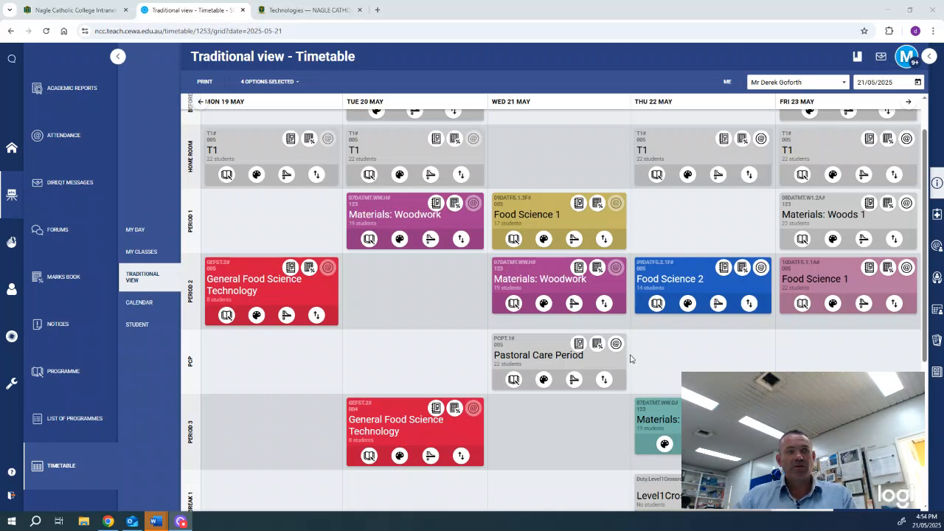
scroll(696, 367, down, 2)
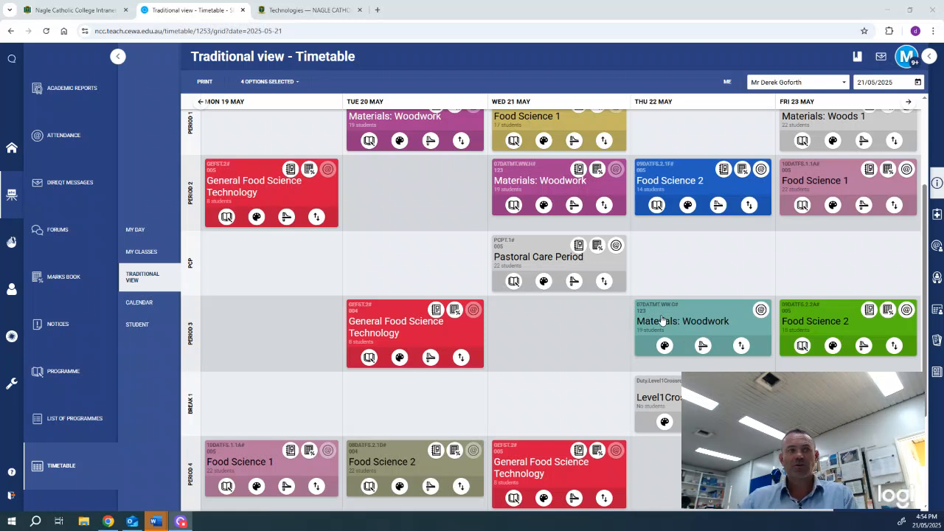
scroll(649, 318, up, 1)
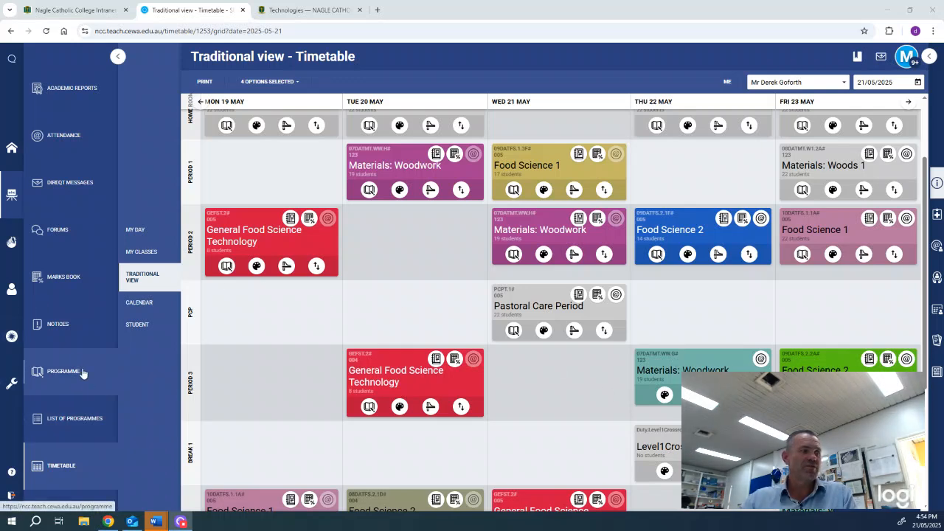
click(74, 421)
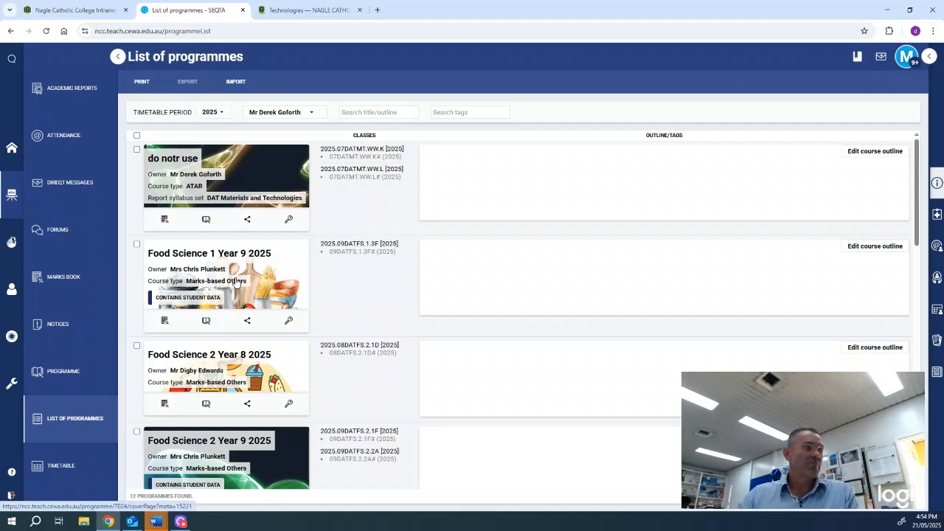
scroll(236, 282, down, 2)
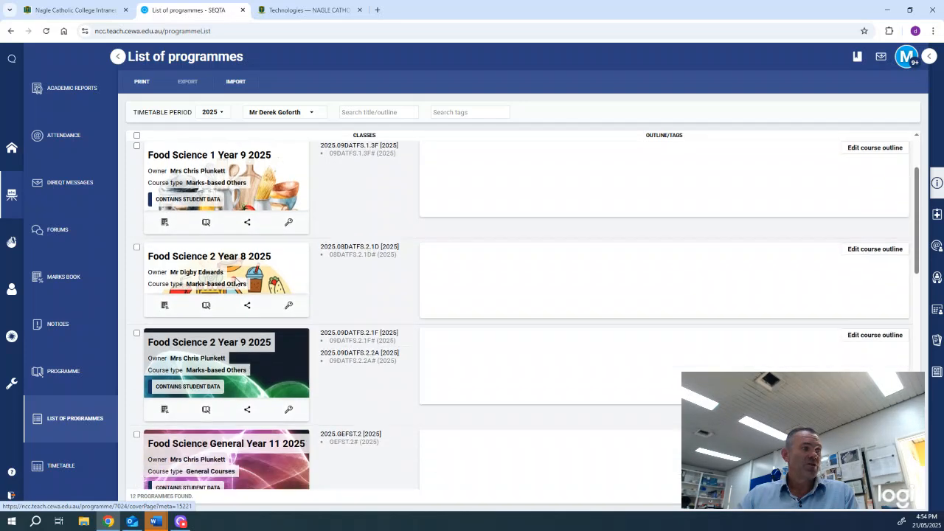
scroll(236, 283, down, 1)
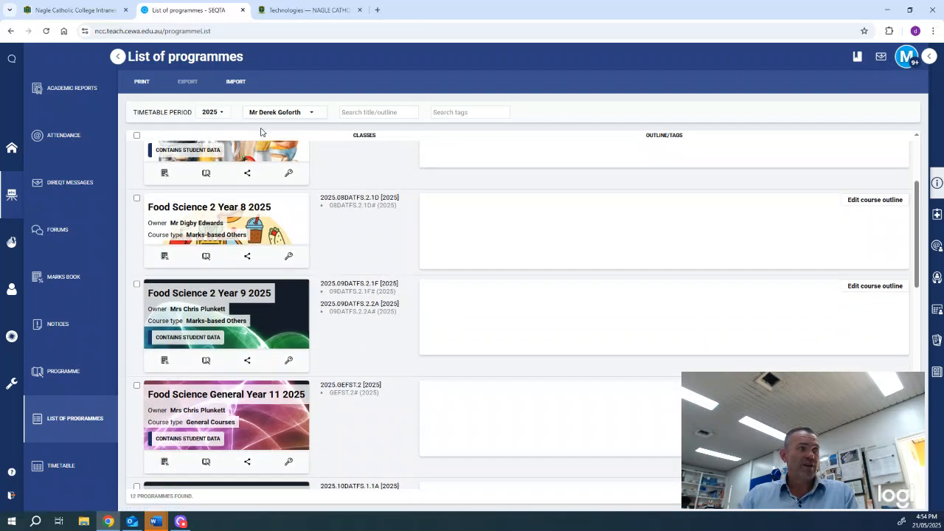
scroll(221, 337, down, 1)
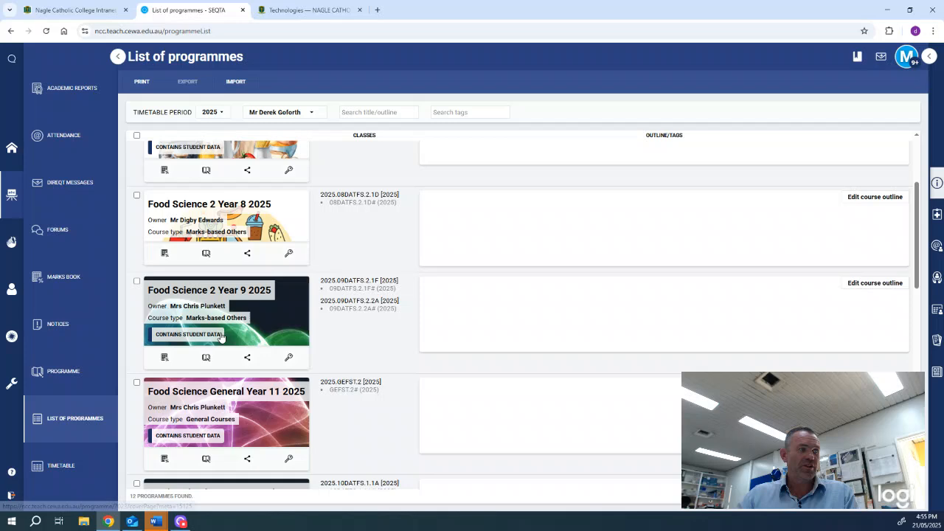
scroll(222, 337, down, 6)
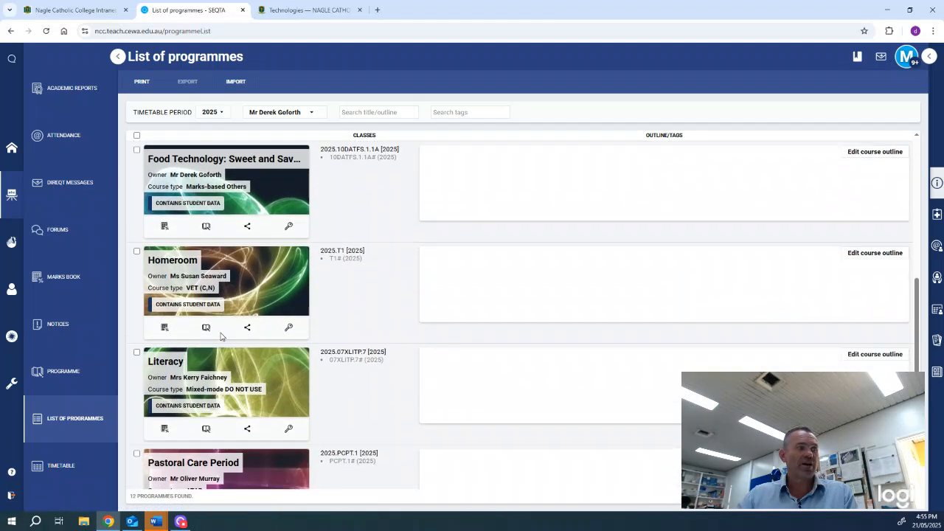
scroll(221, 338, down, 5)
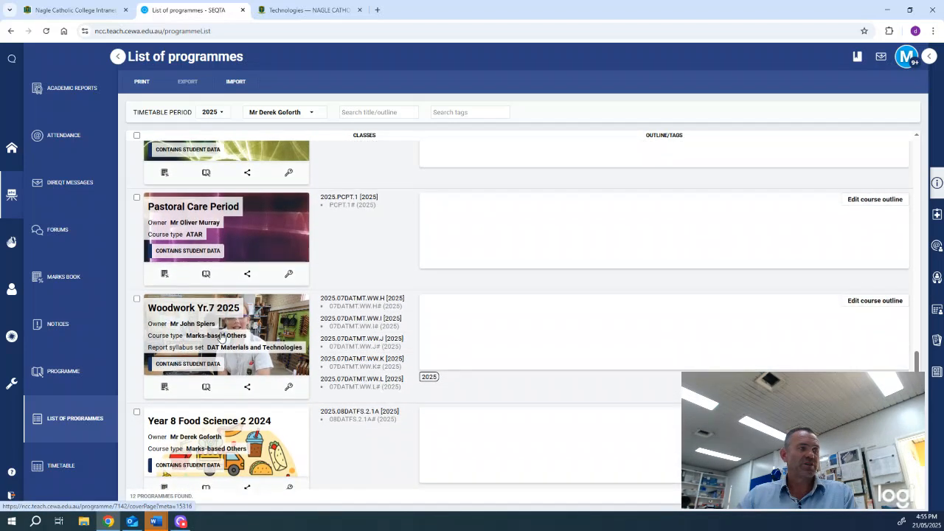
scroll(221, 337, down, 2)
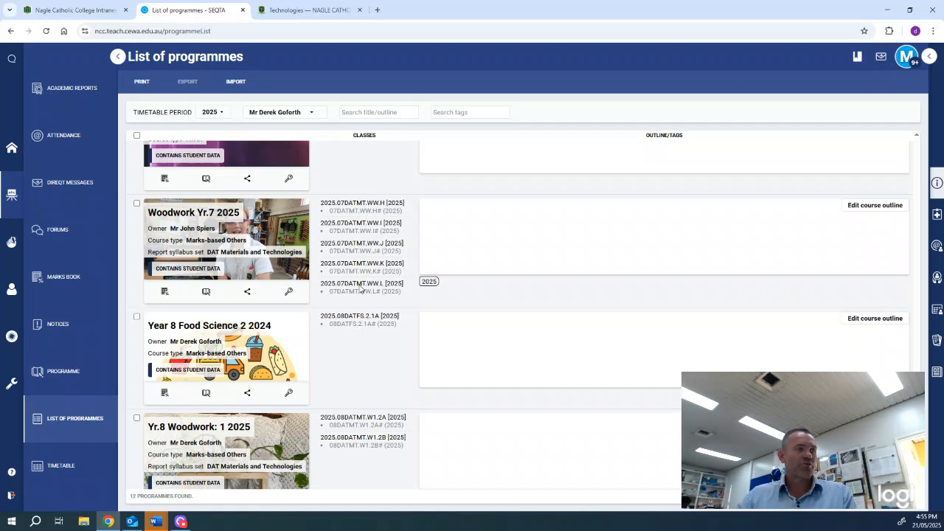
Share Woodwork Yr.7 2025 with class 2025.07DATMT.WW.H, choosing from all classes for 2025
click(247, 293)
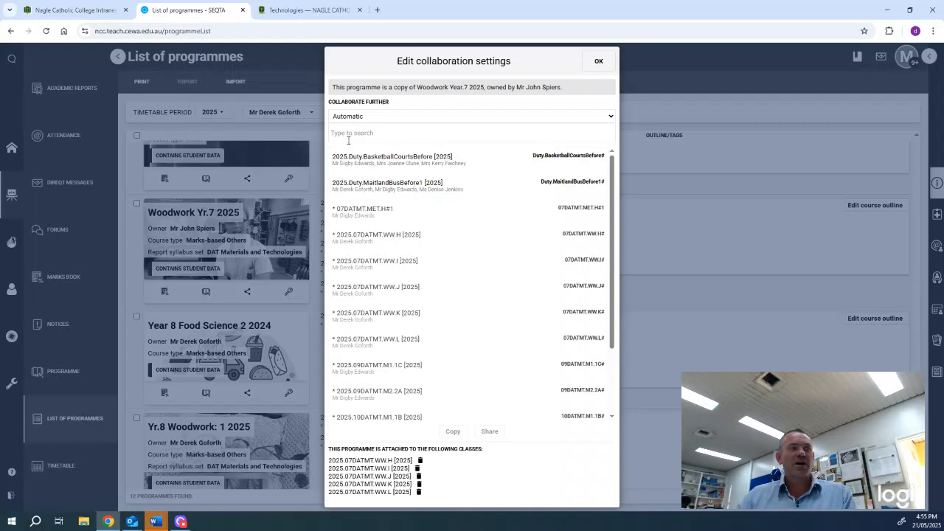
click(394, 118)
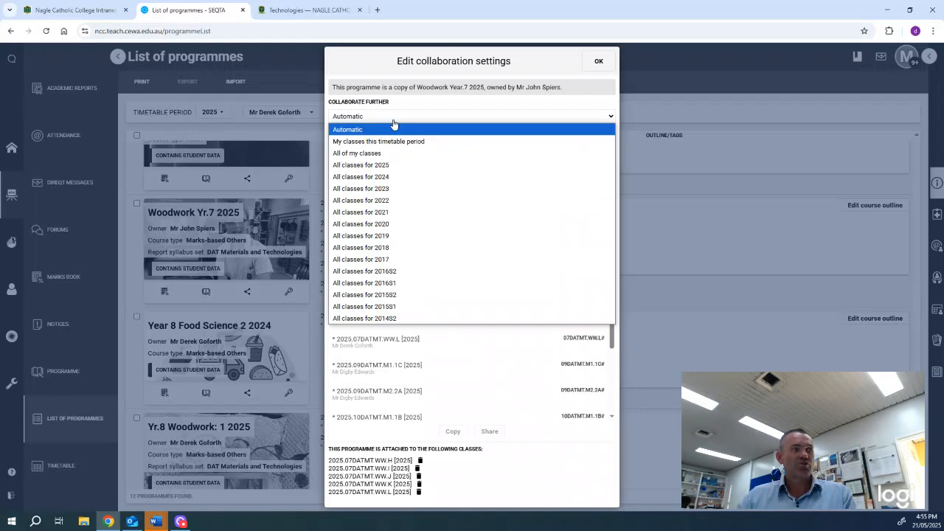
click(394, 165)
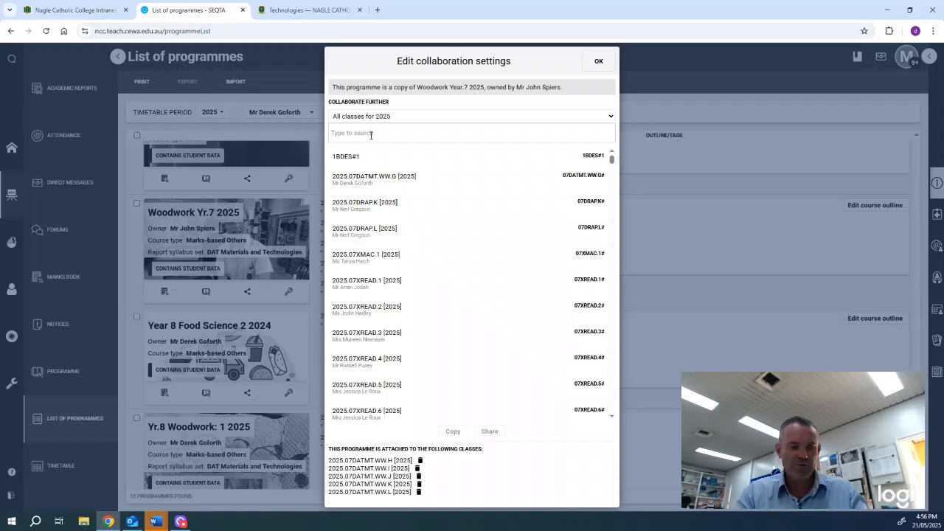
text(2025.07)
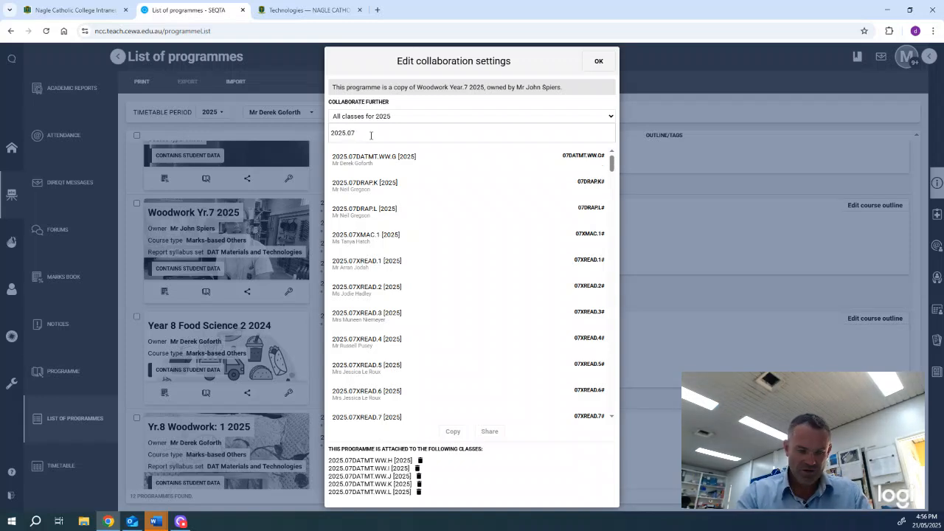
text(dat)
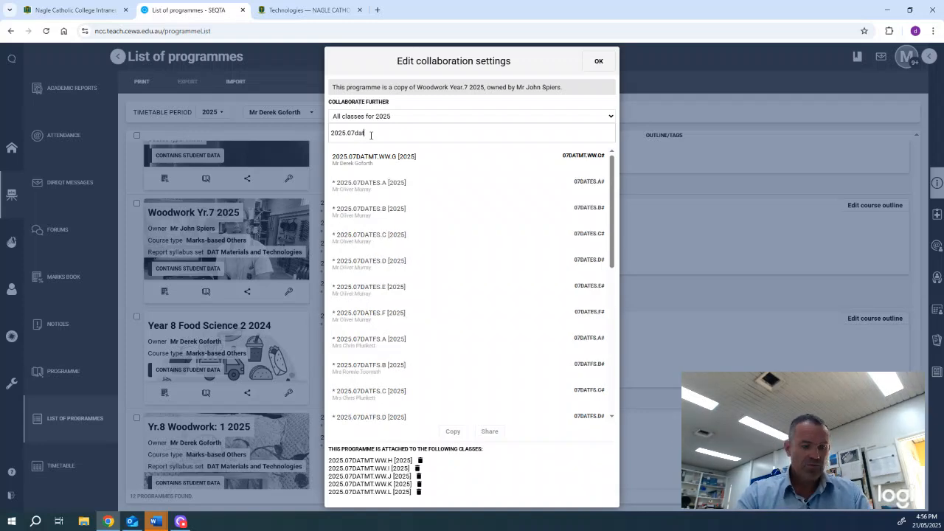
text(mt.ww)
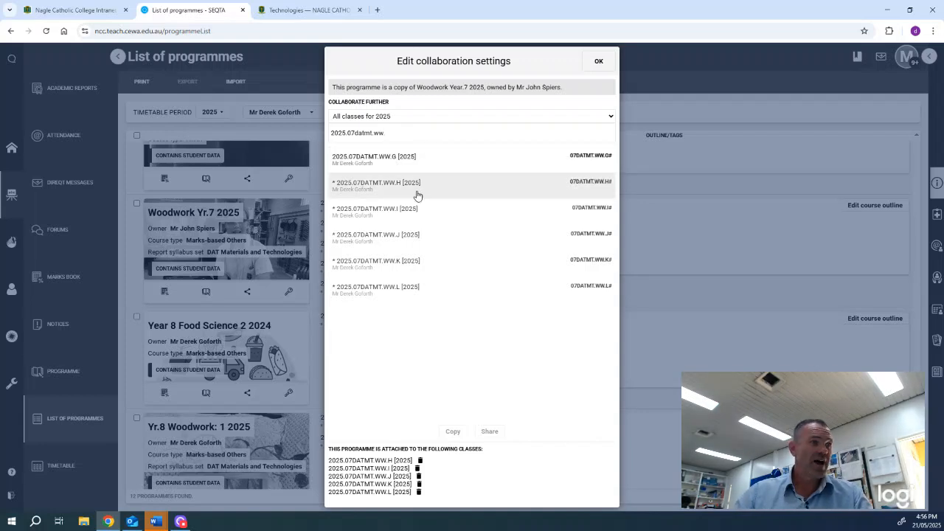
text(.h)
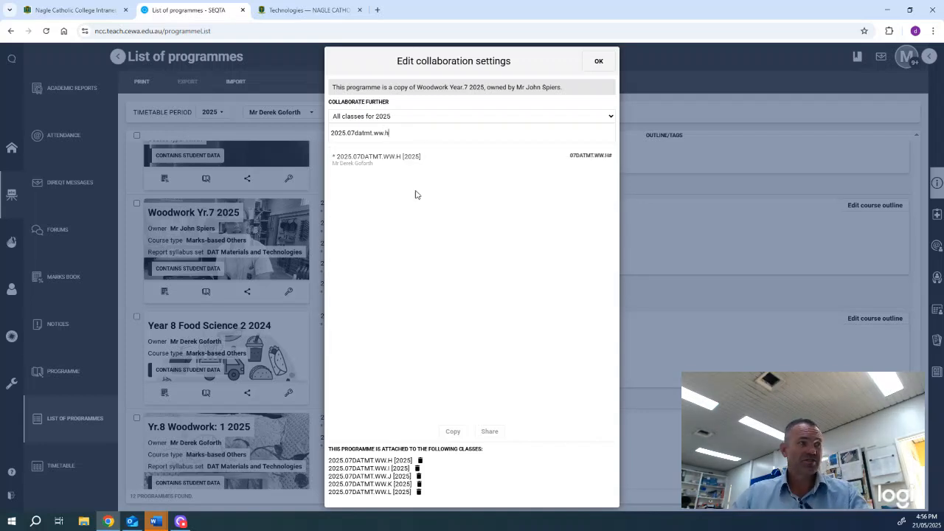
click(399, 158)
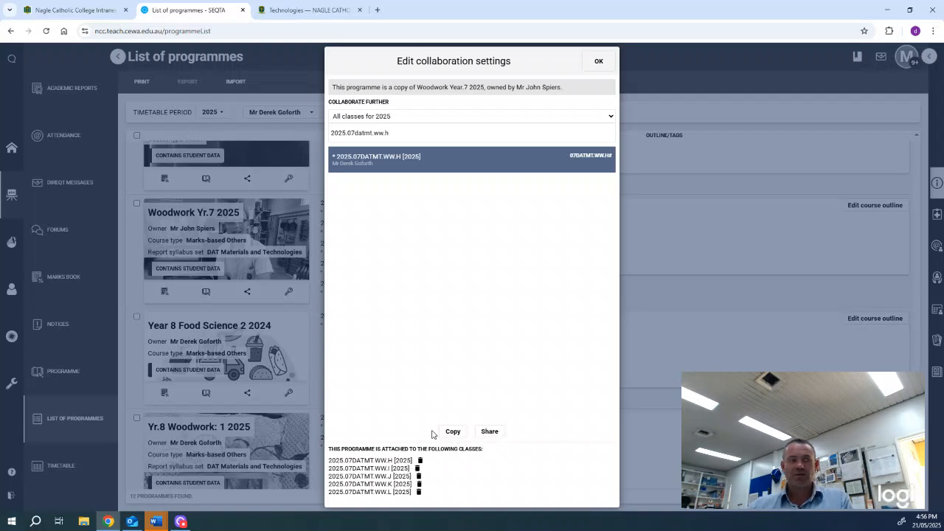
click(490, 433)
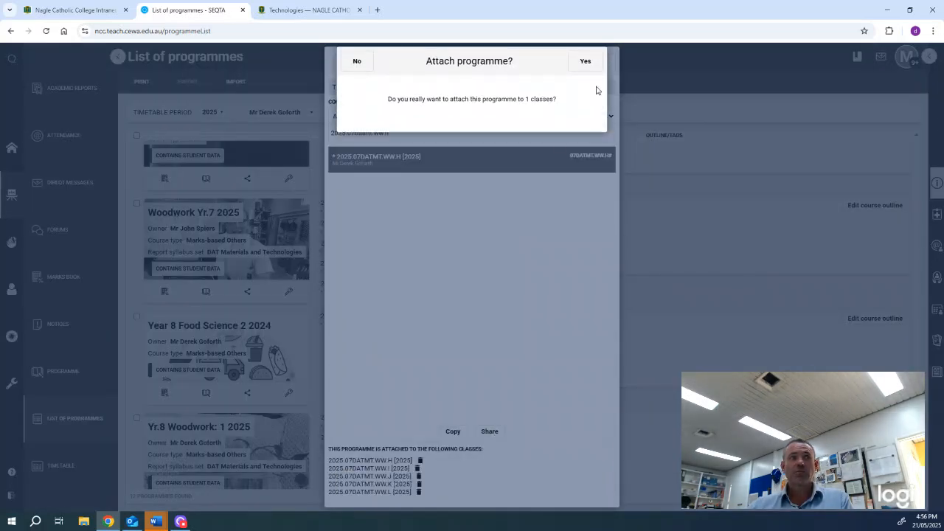
click(586, 65)
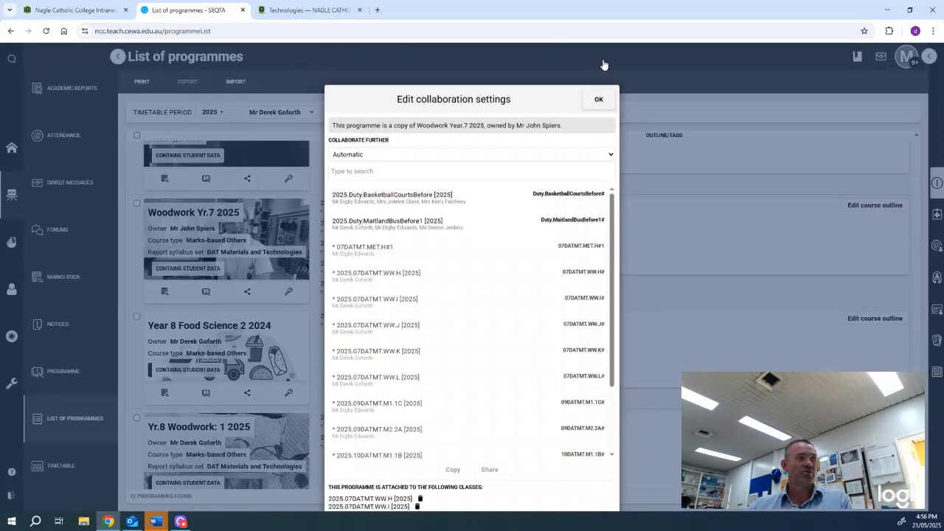
click(603, 64)
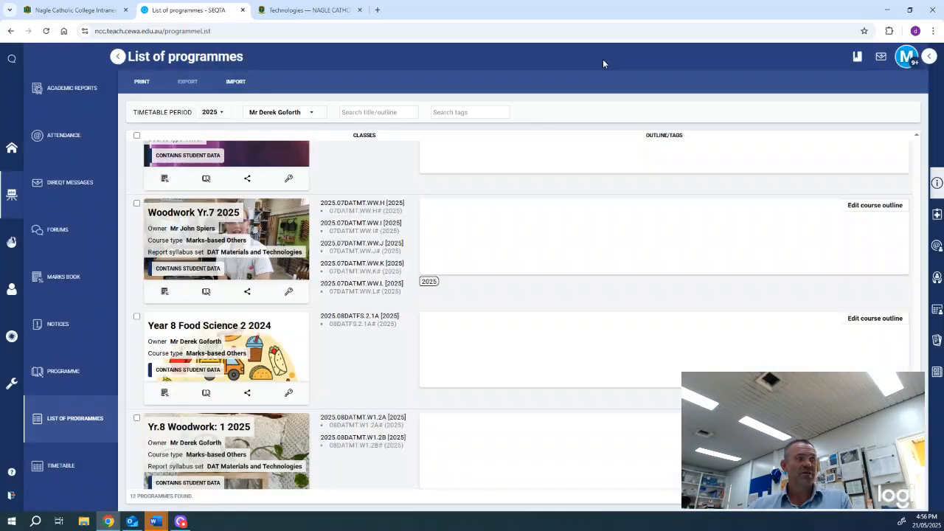
Return from the timetable to the List of Programmes and scroll to the Woodwork Yr.7 2025 card
click(63, 465)
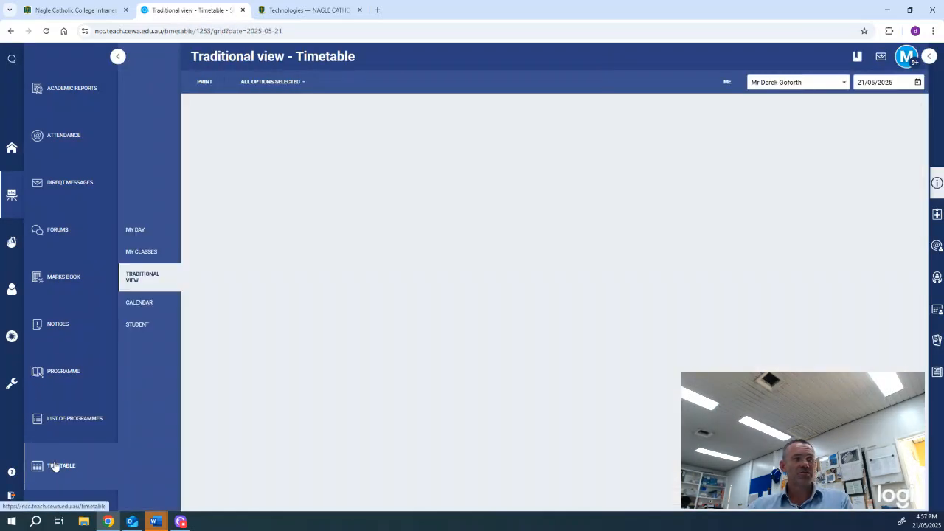
scroll(674, 413, down, 2)
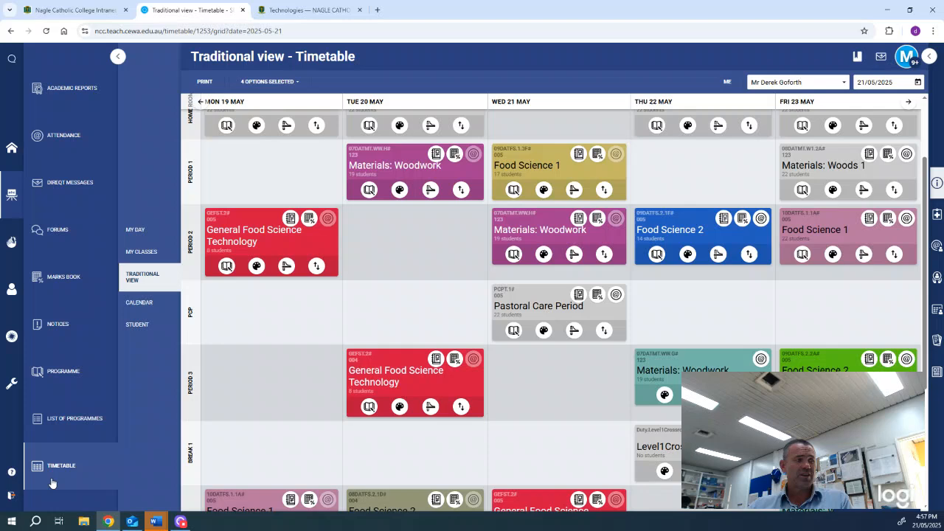
click(74, 422)
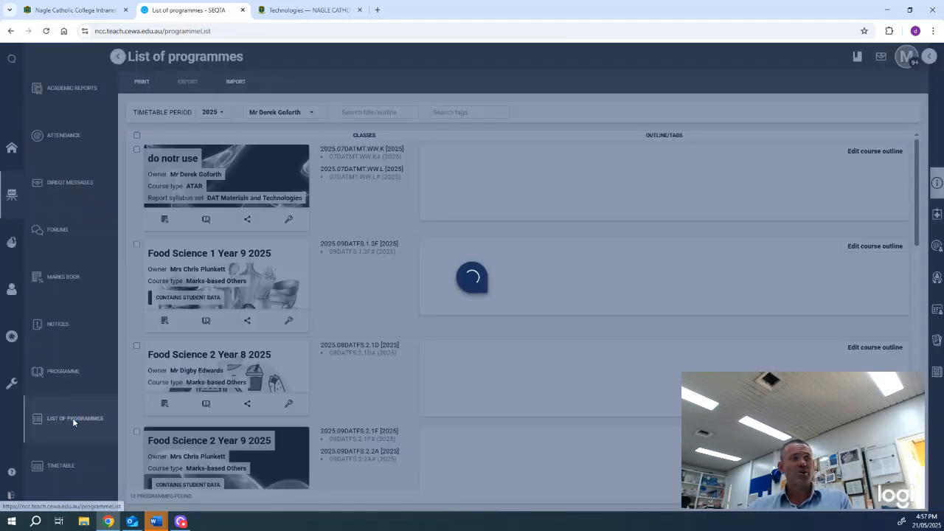
scroll(233, 332, down, 3)
scroll(234, 334, down, 5)
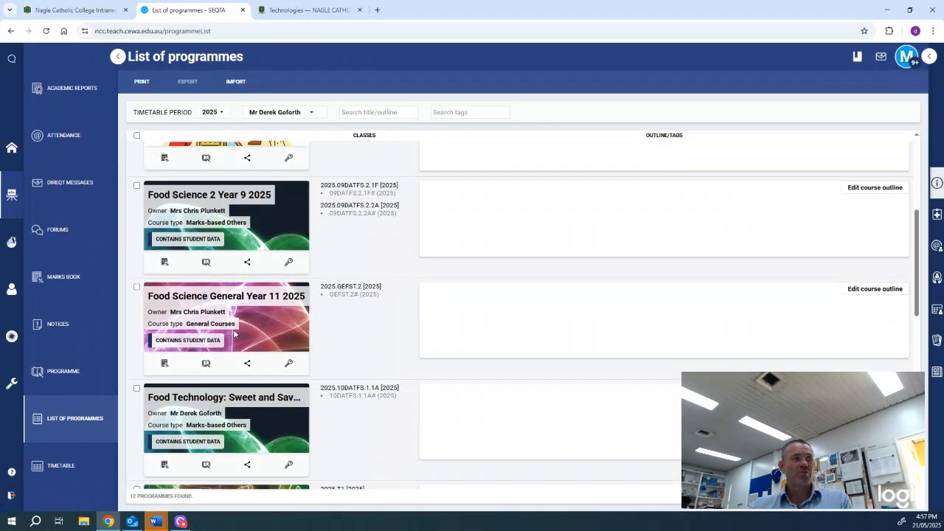
scroll(235, 334, down, 3)
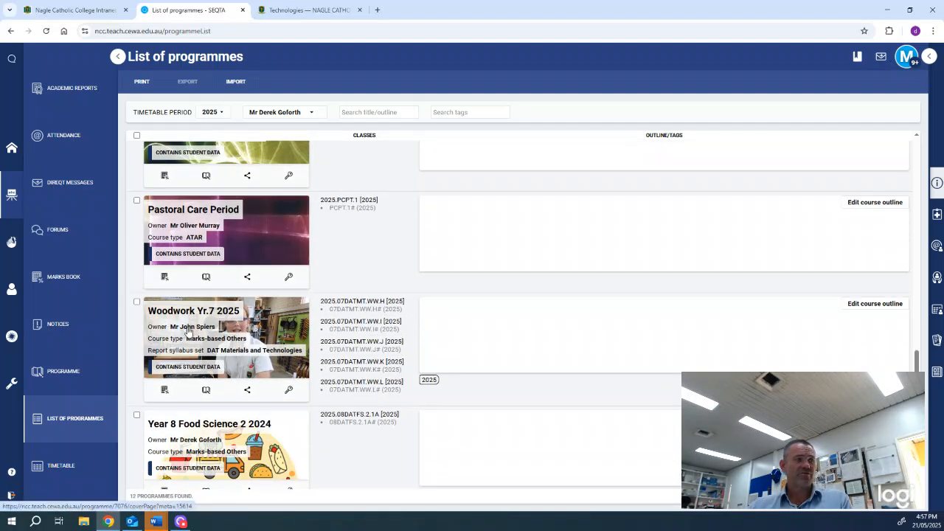
Attach Woodwork Yr.7 2025 to class 2025.07DATMT.WW.G from all 2025 classes, then return to the timetable
click(247, 390)
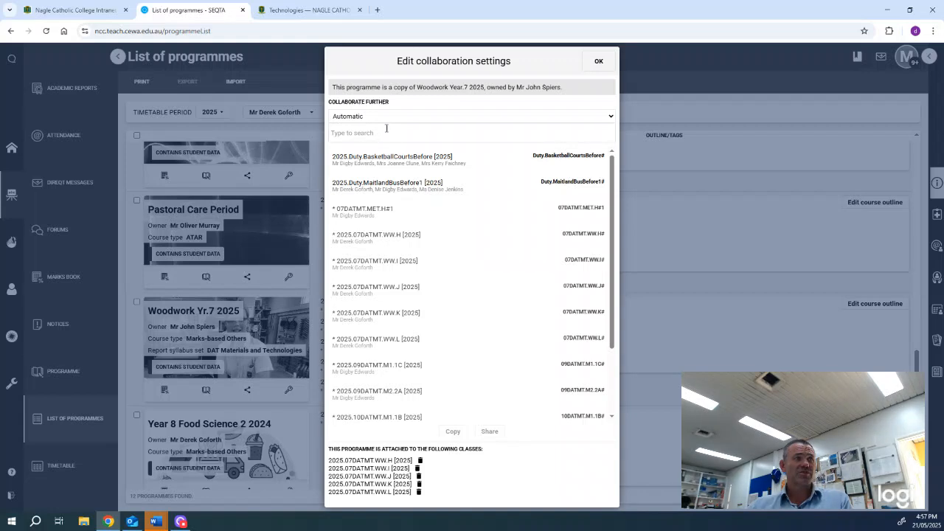
click(387, 119)
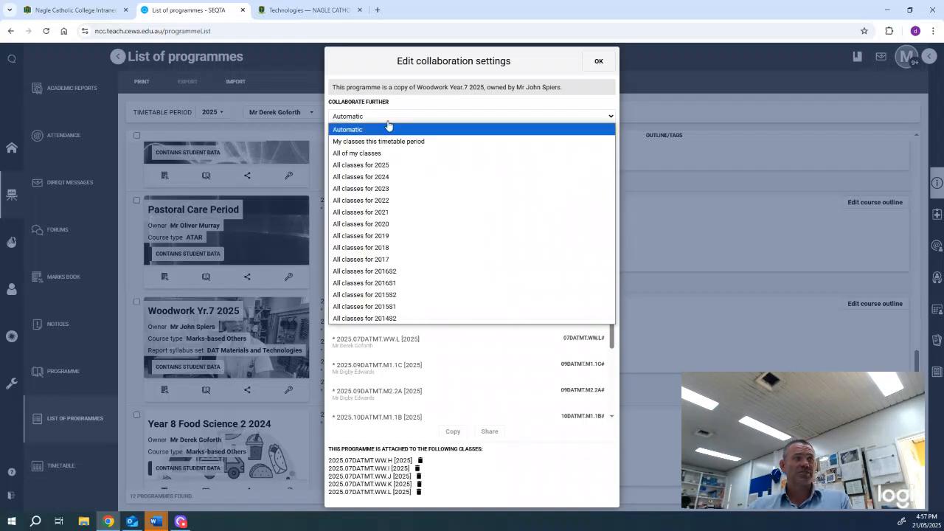
click(394, 165)
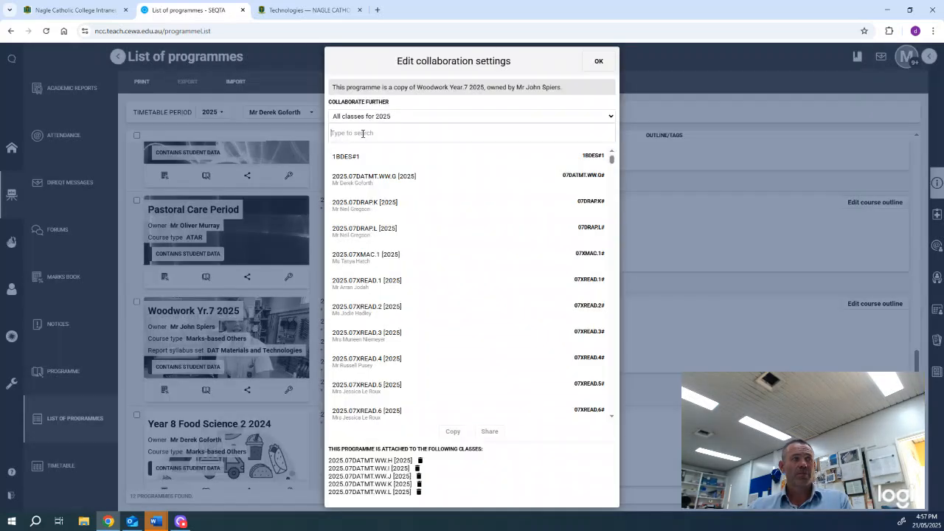
text(2025.07)
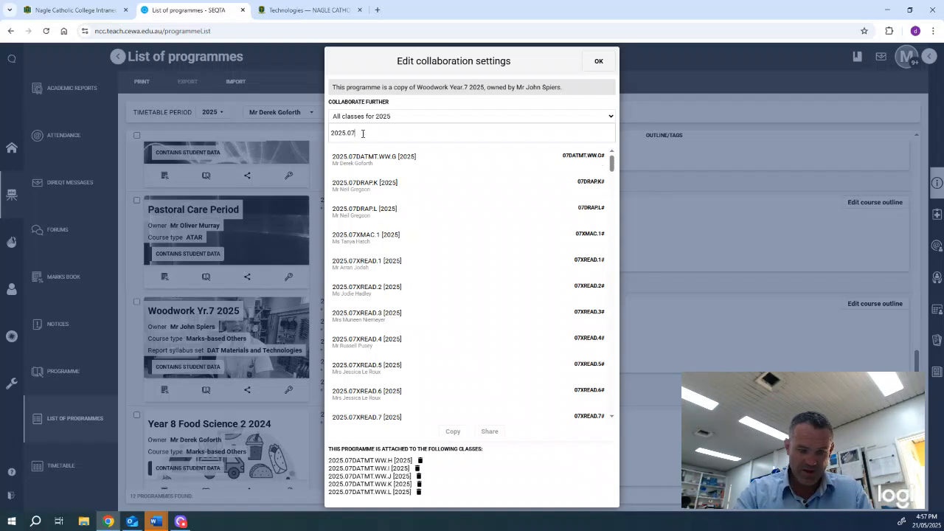
text(da)
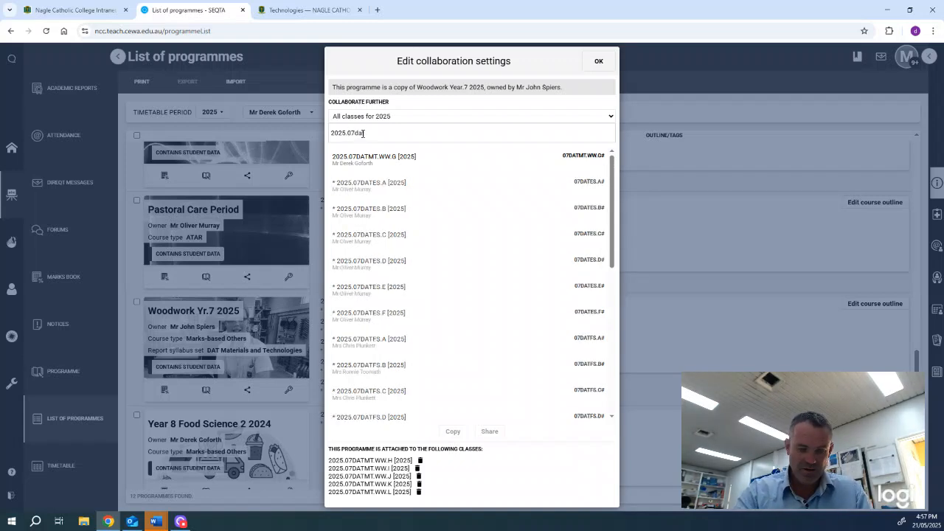
text(tmt.)
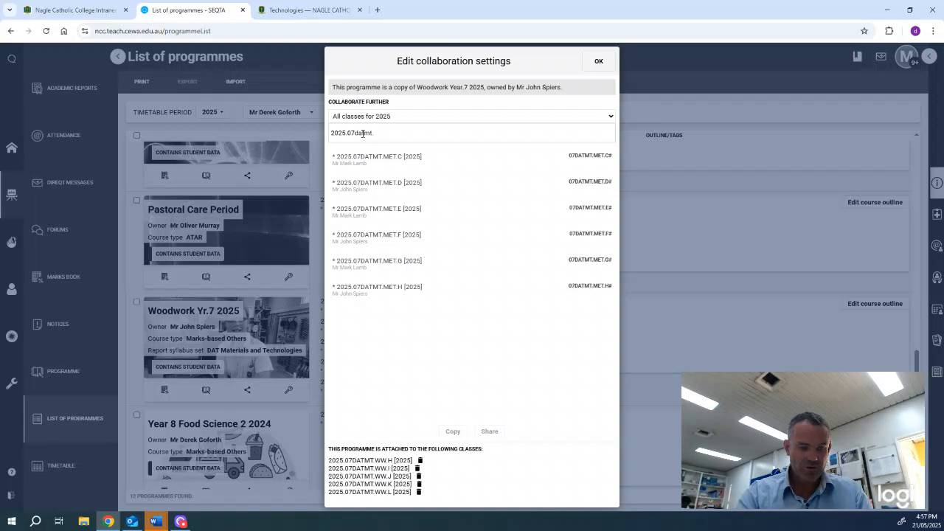
text(ww)
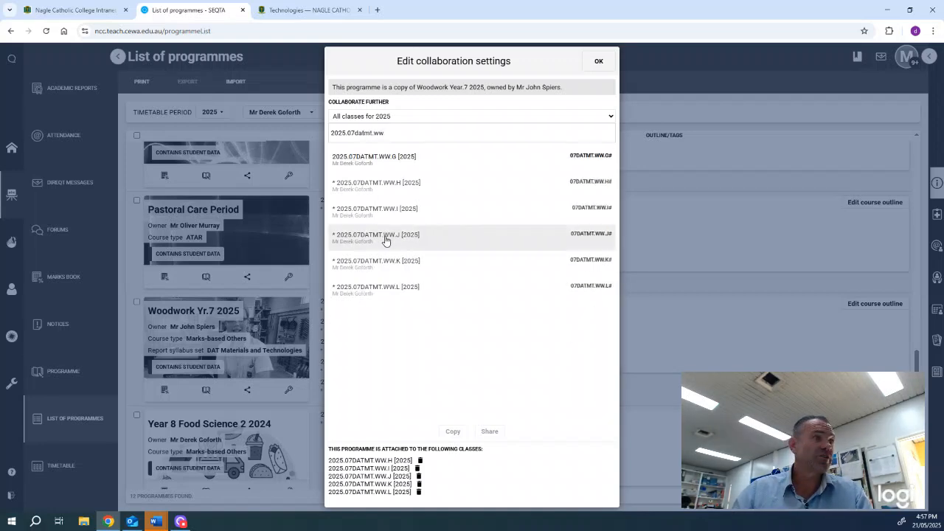
click(400, 164)
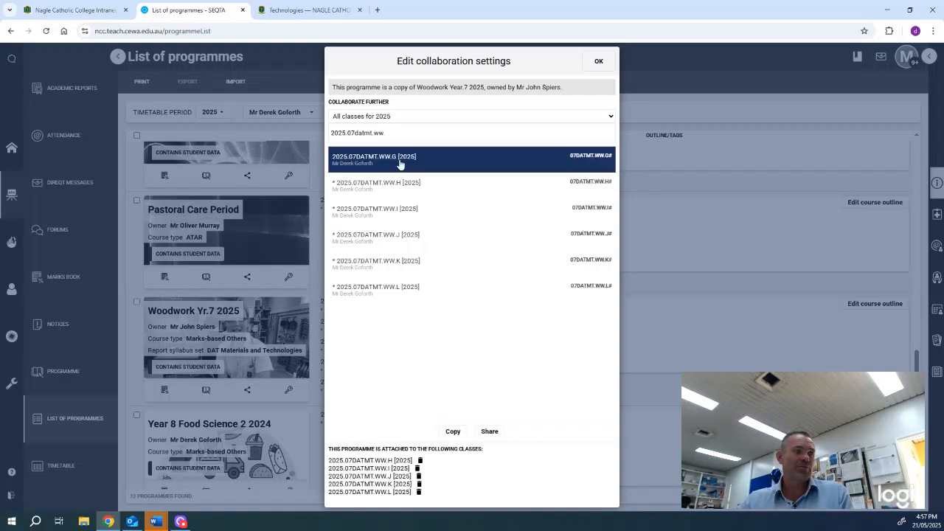
click(491, 432)
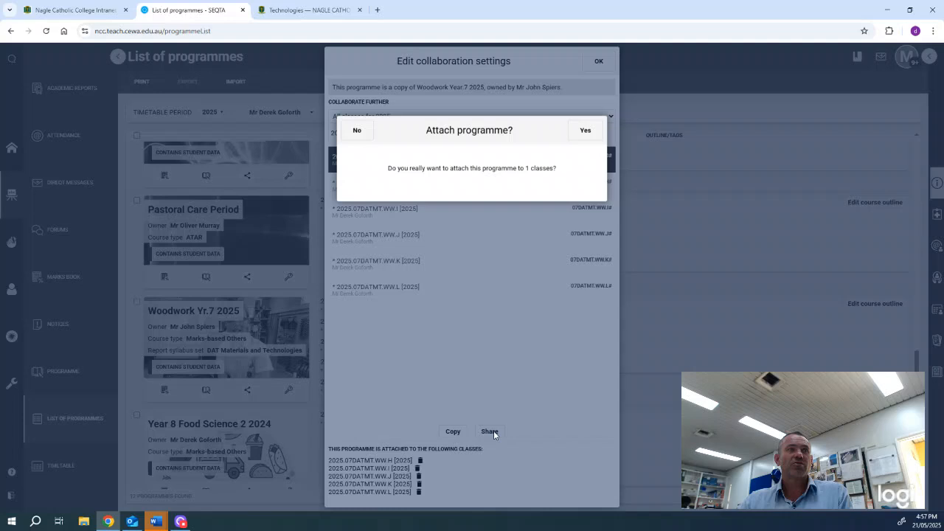
click(585, 85)
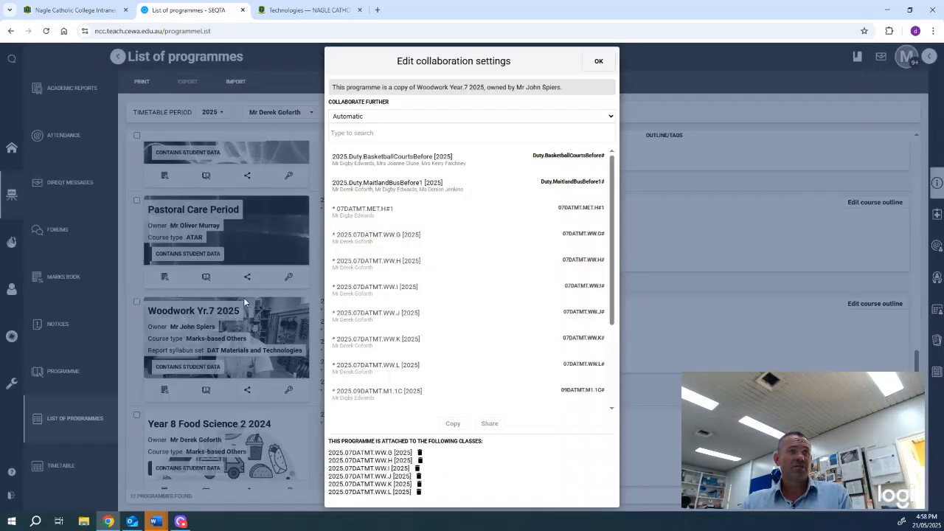
click(598, 61)
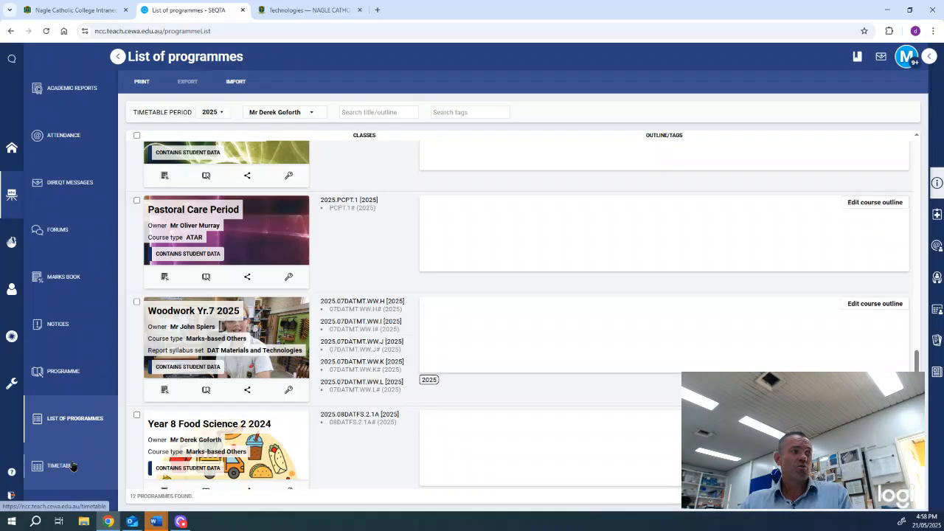
click(73, 466)
Open the programme from Thursday's Woodwork class, review its collaboration, and go to Pathways
scroll(677, 487, down, 1)
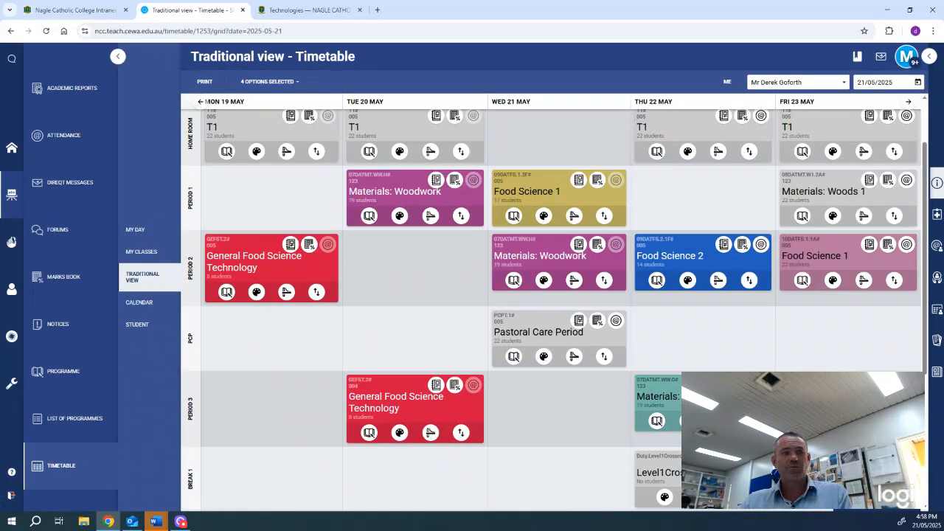
scroll(767, 322, down, 1)
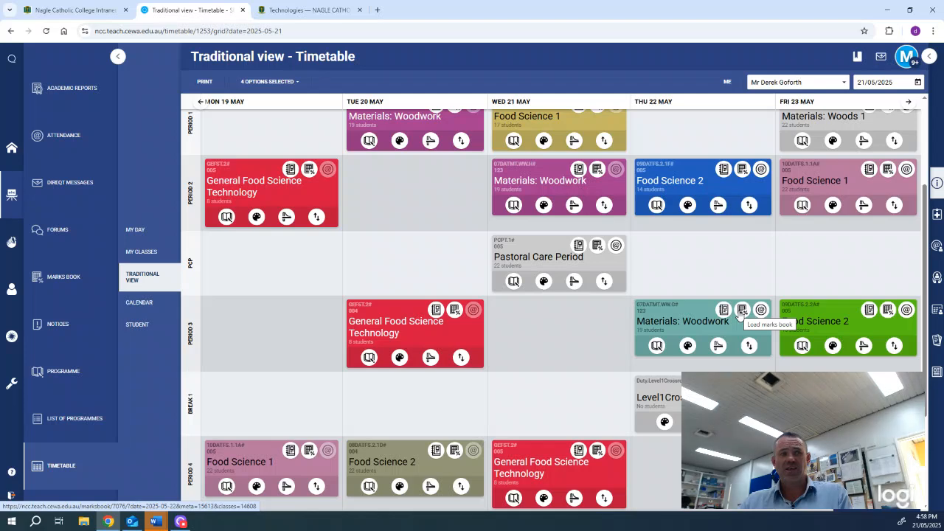
click(683, 321)
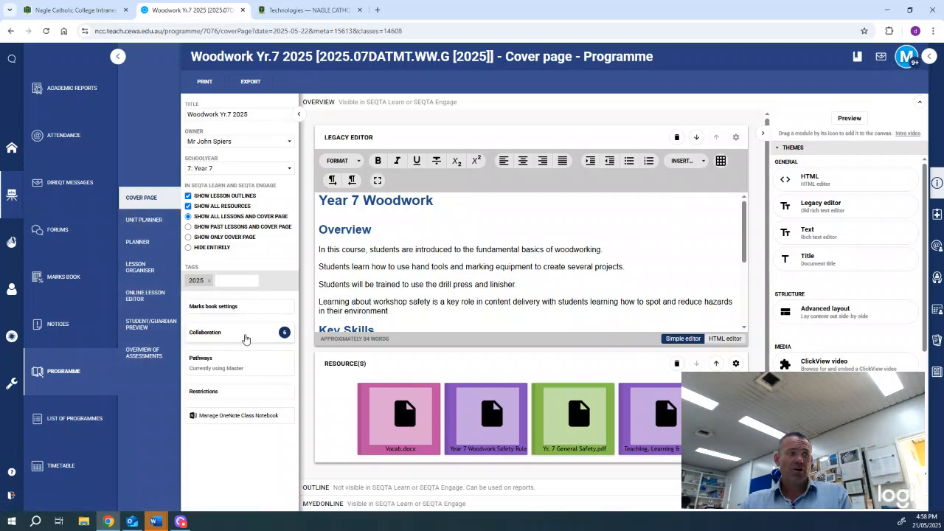
click(231, 337)
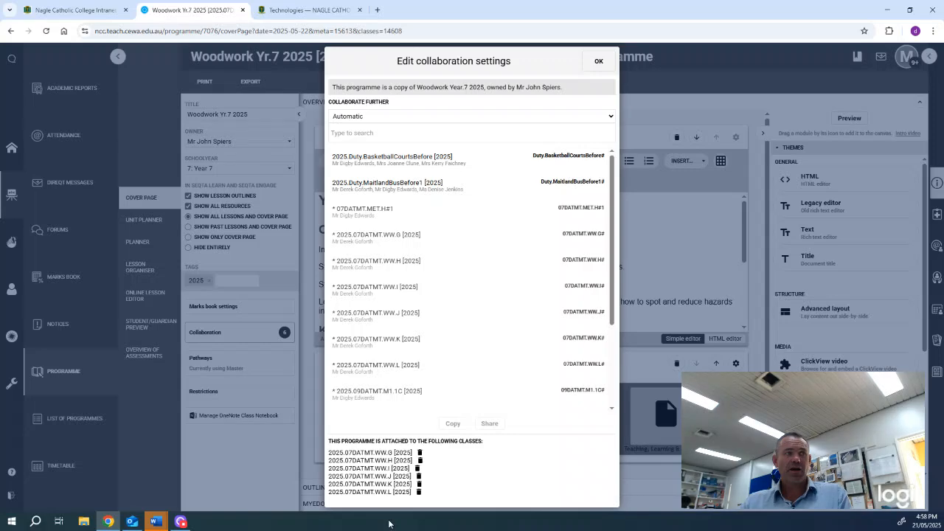
click(601, 68)
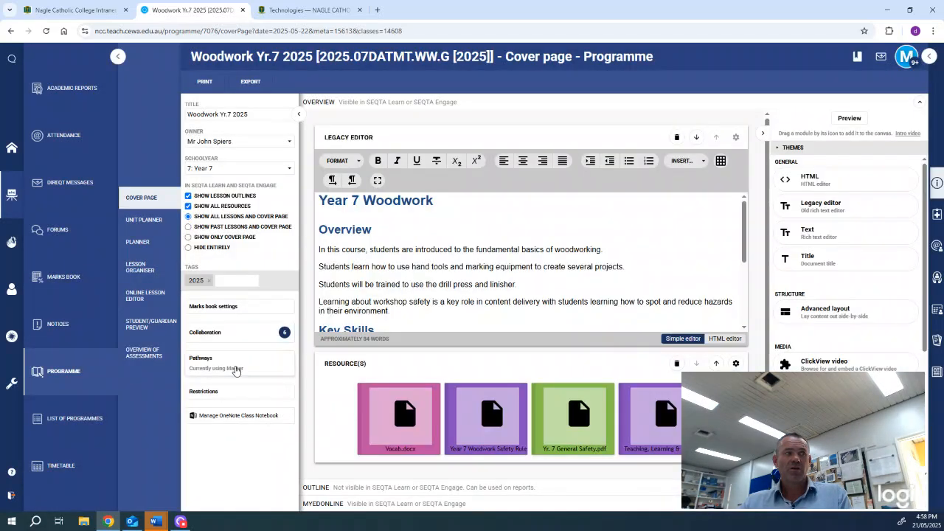
click(236, 369)
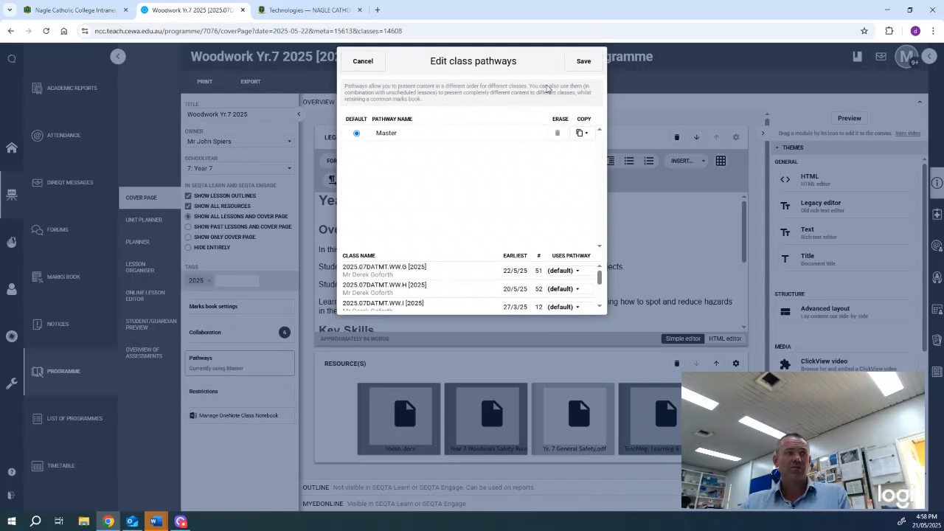
click(363, 64)
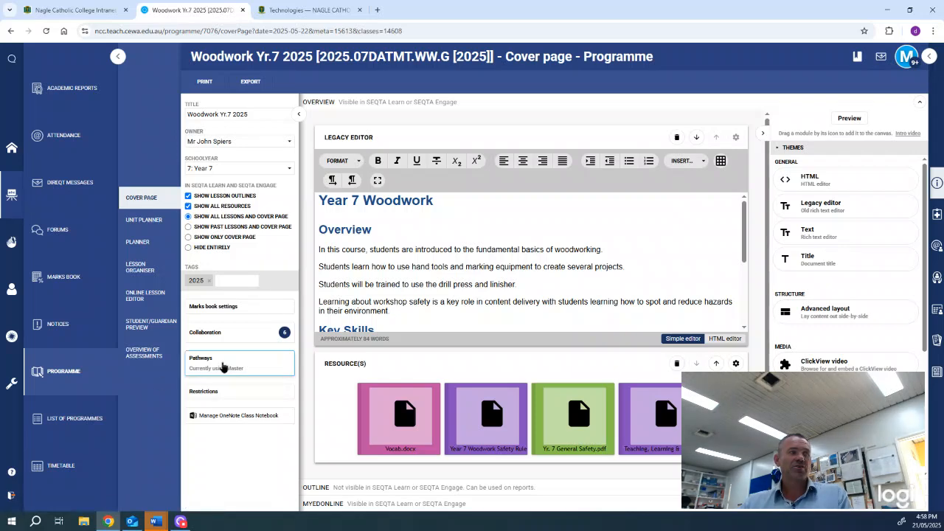
click(223, 365)
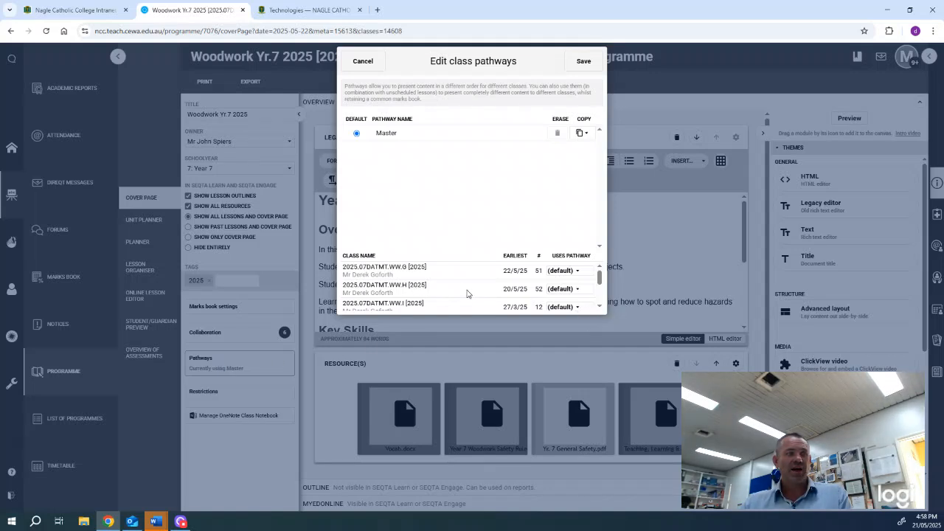
scroll(445, 297, down, 2)
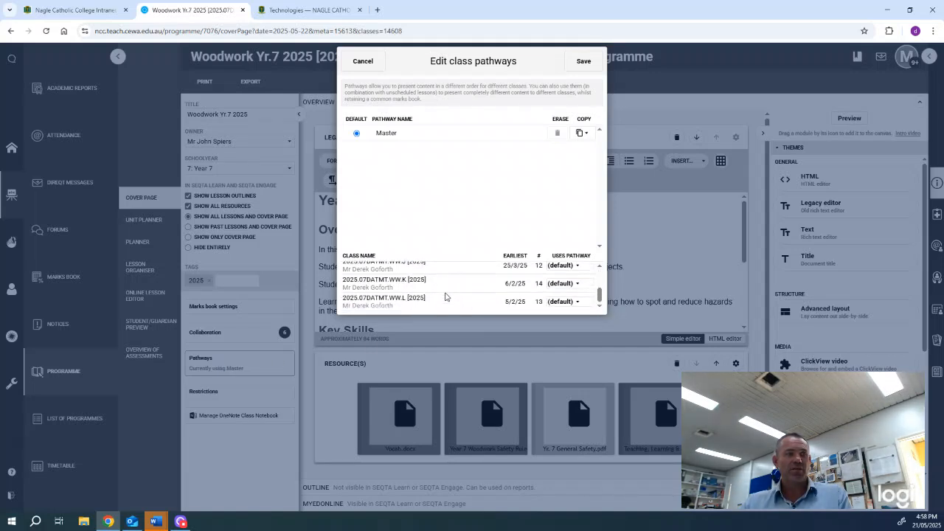
scroll(445, 297, up, 2)
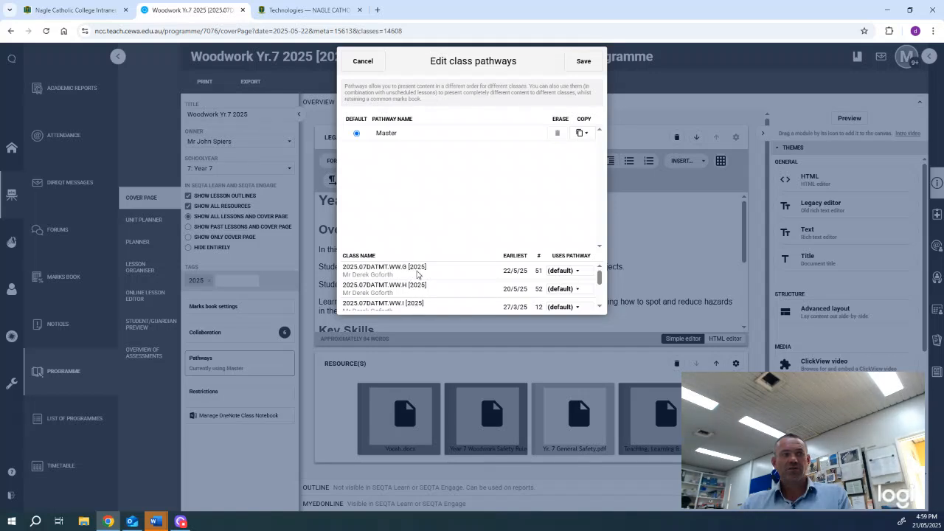
scroll(417, 275, down, 2)
scroll(417, 274, up, 2)
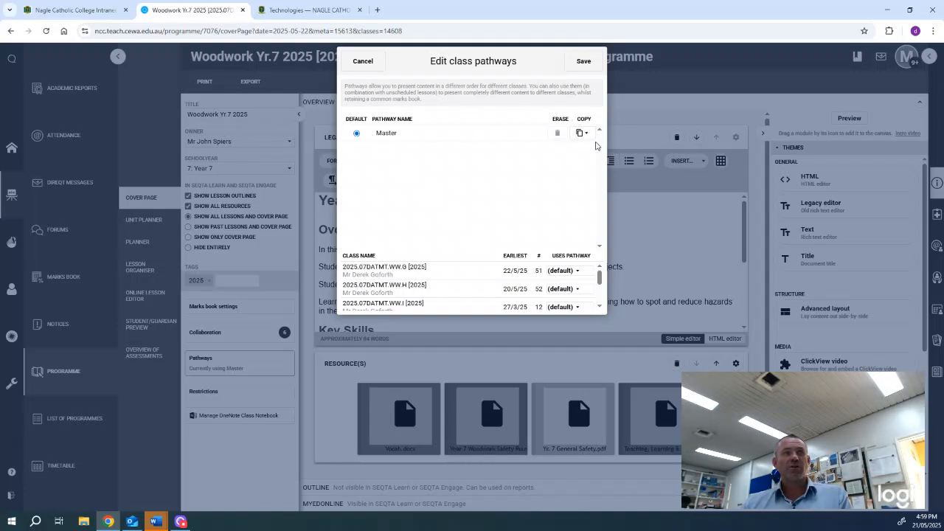
Add two pathways that each copy all lessons from the Master pathway
click(588, 135)
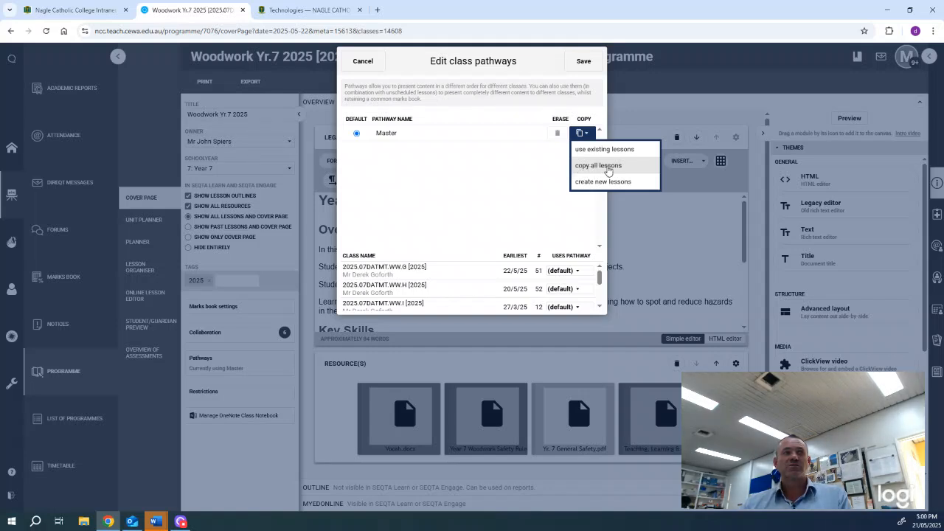
click(606, 166)
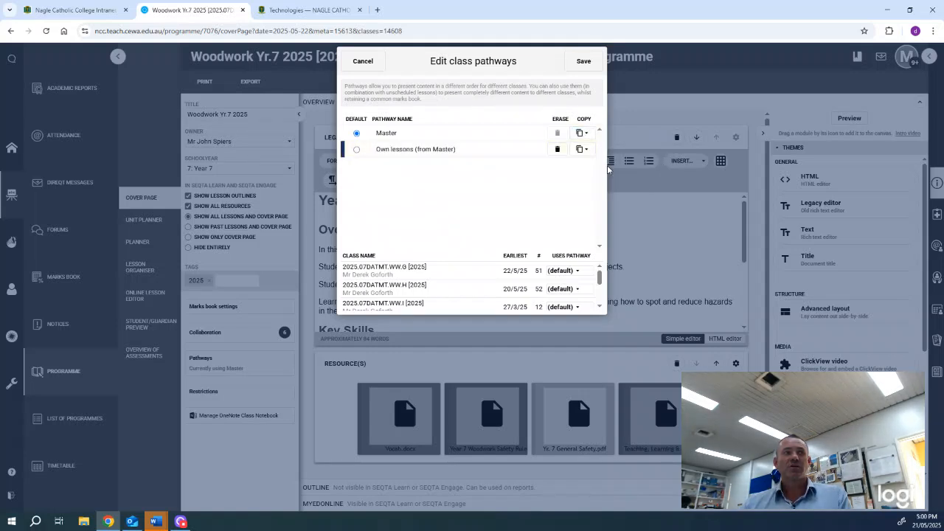
click(583, 134)
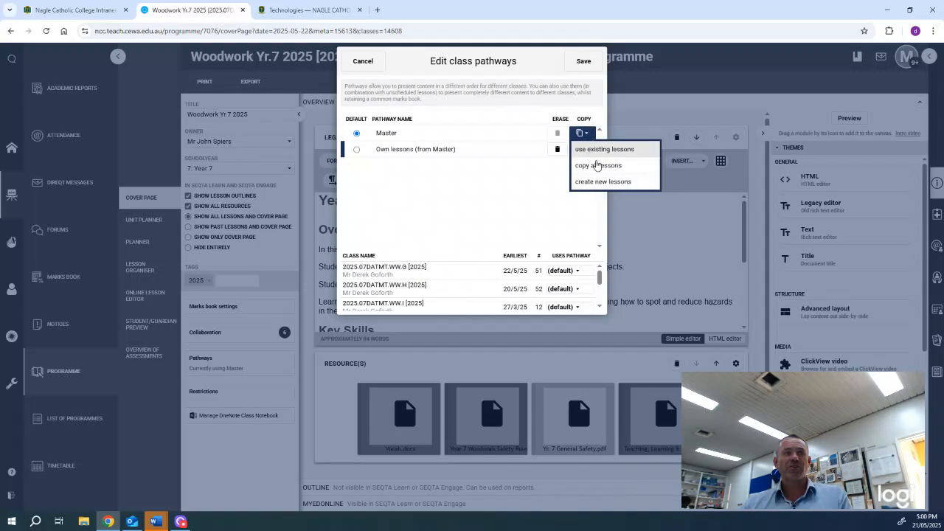
click(600, 166)
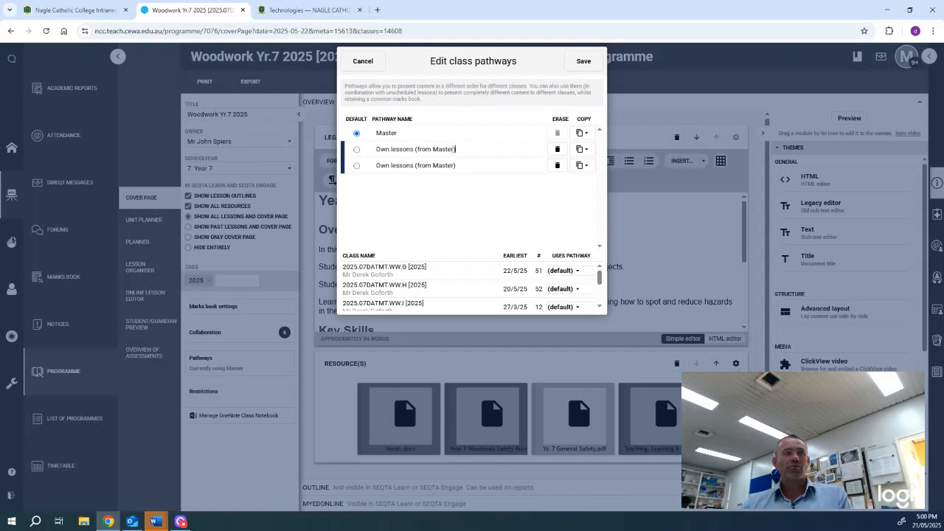
Rename the first copied pathway to the teacher's 'ww yr 7 rotation 3 group H' name
drag(456, 149, 354, 152)
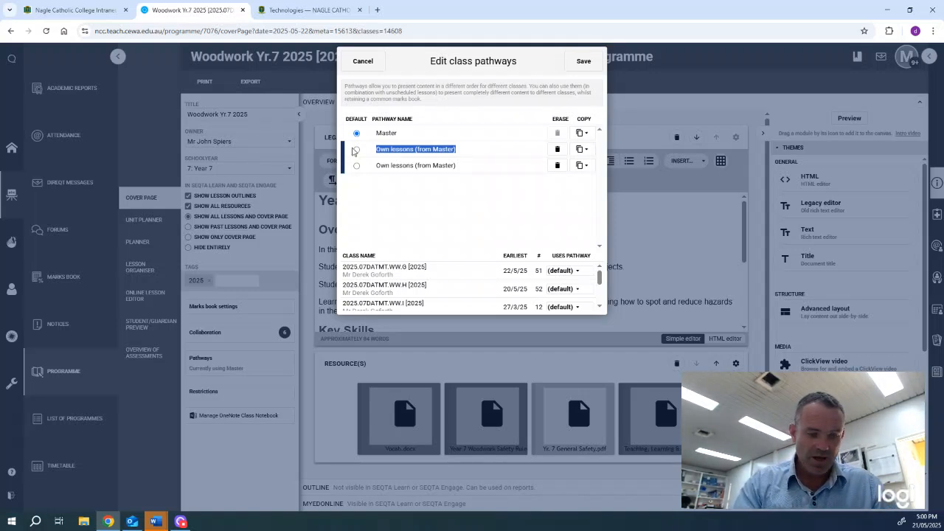
text(Dere)
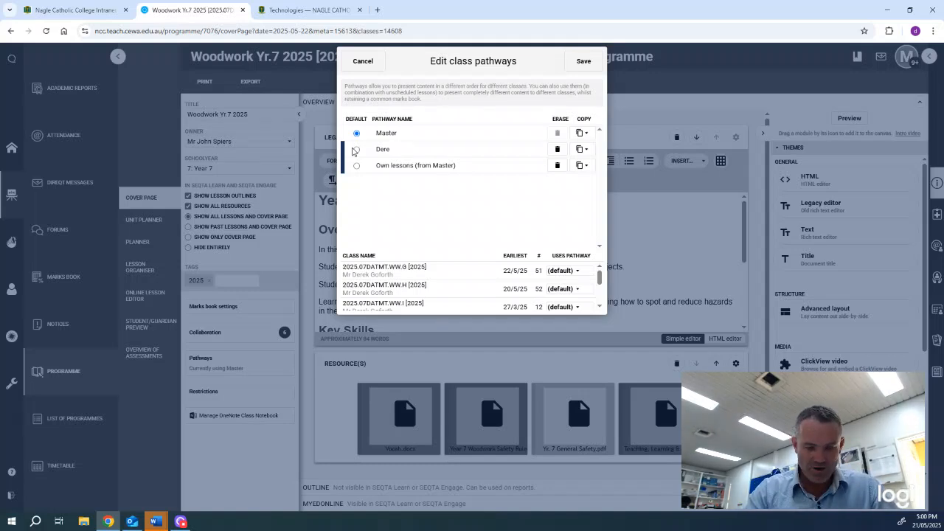
text(ks w)
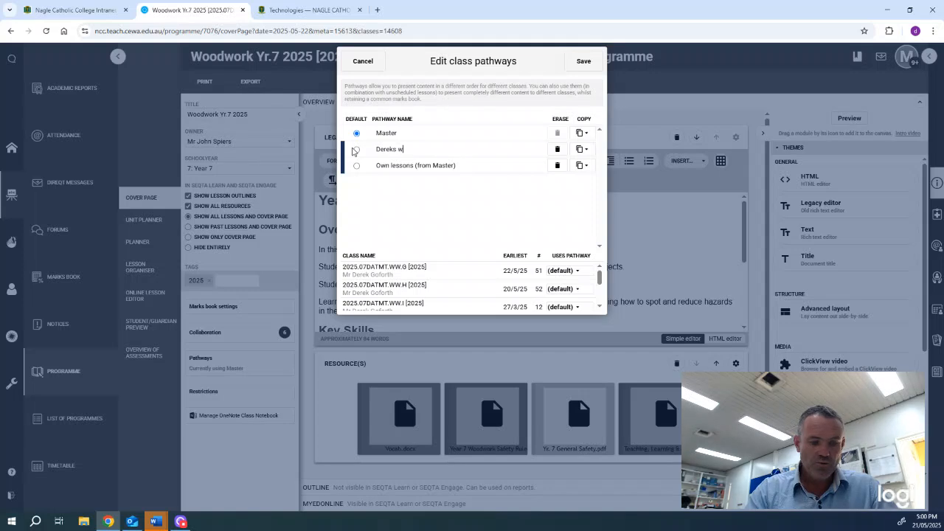
text(w y)
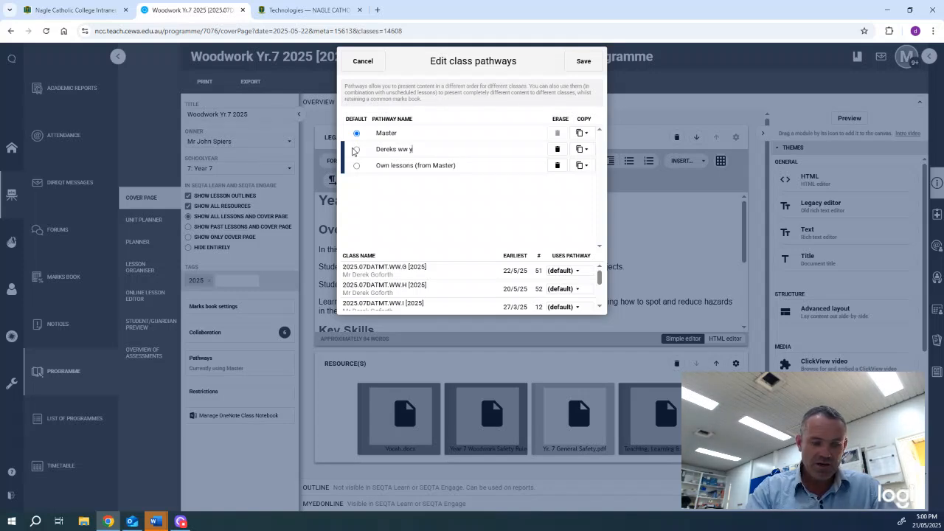
text(r 7 ro)
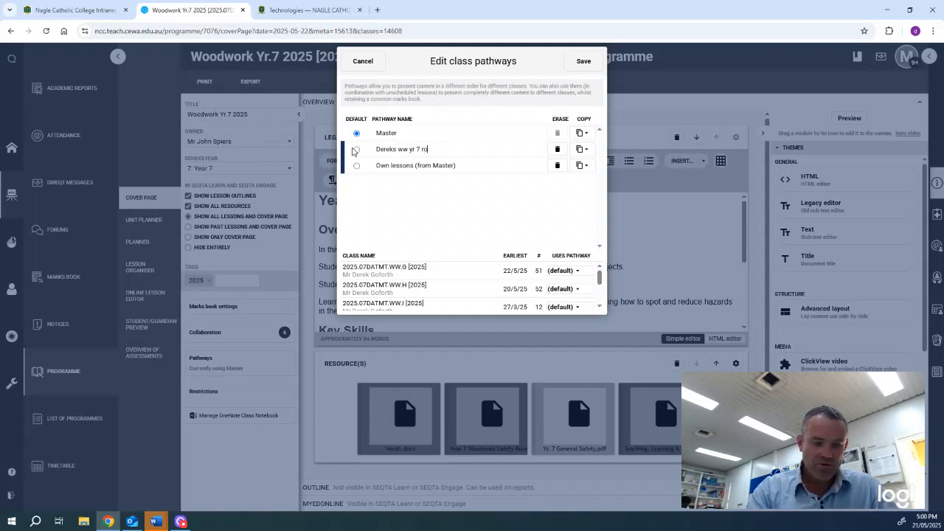
text(tation 3)
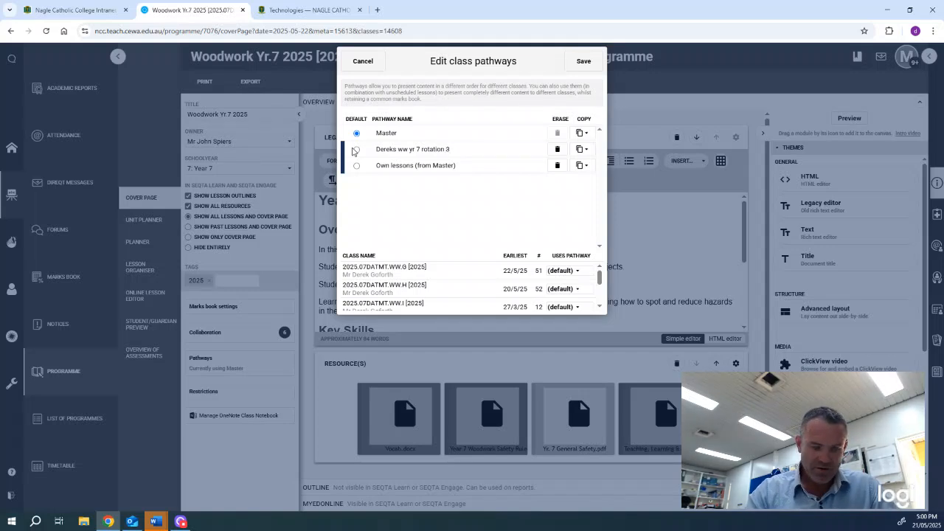
text( group h)
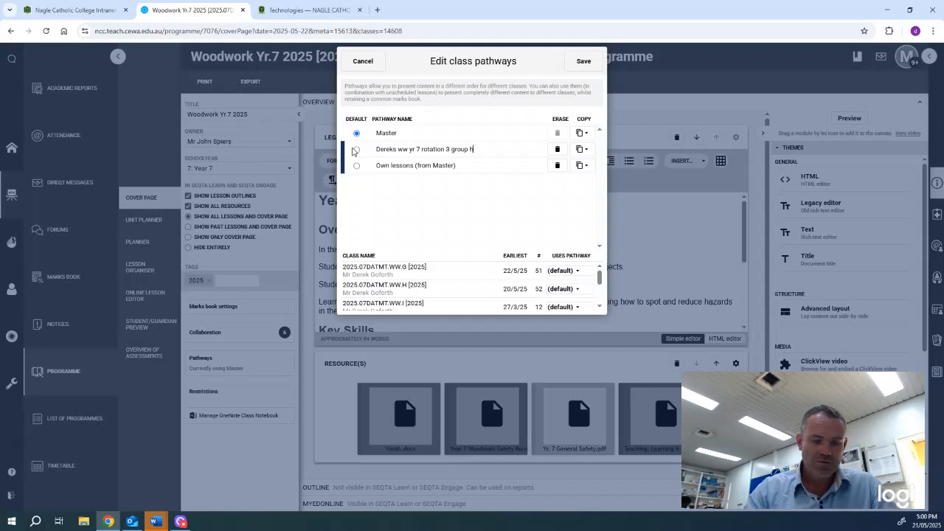
text(H)
key(BackSpace)
key(BackSpace)
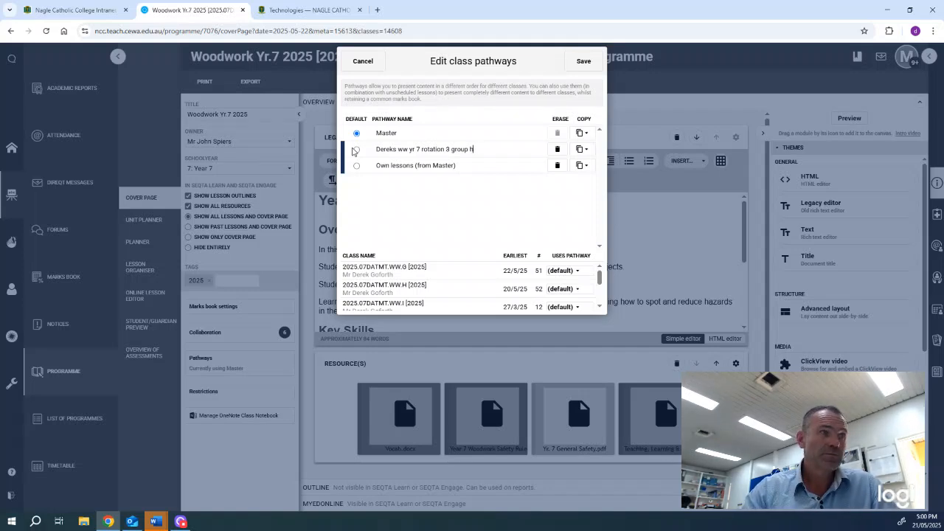
text(H)
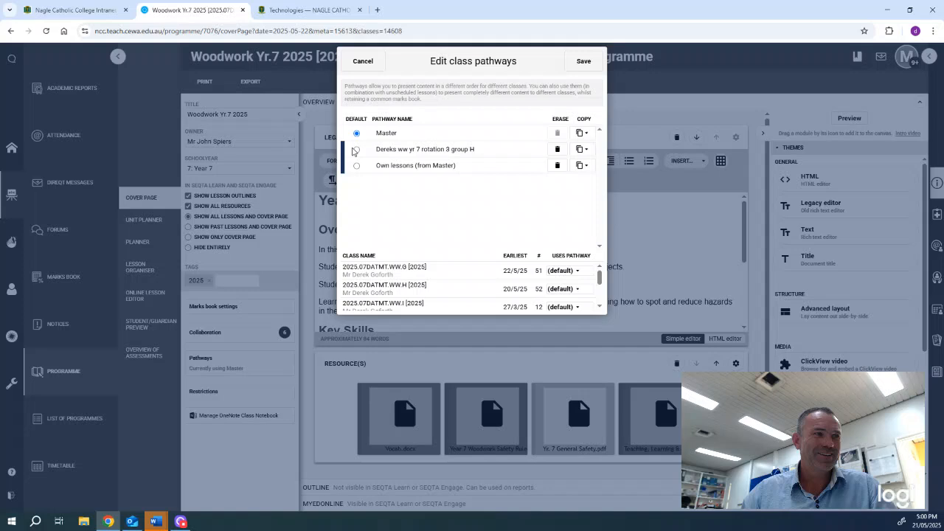
Give the other copied pathway the same name but ending in 'group G'
drag(478, 150, 360, 150)
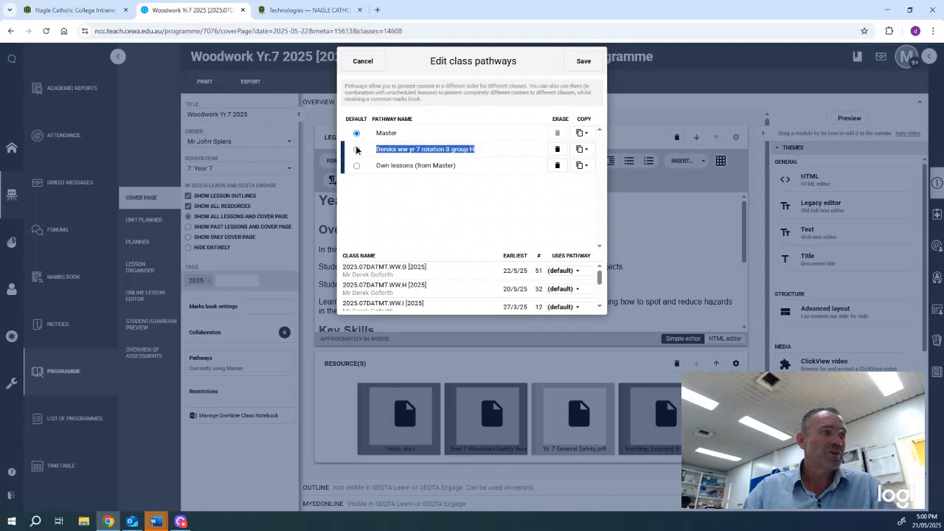
right_click(391, 152)
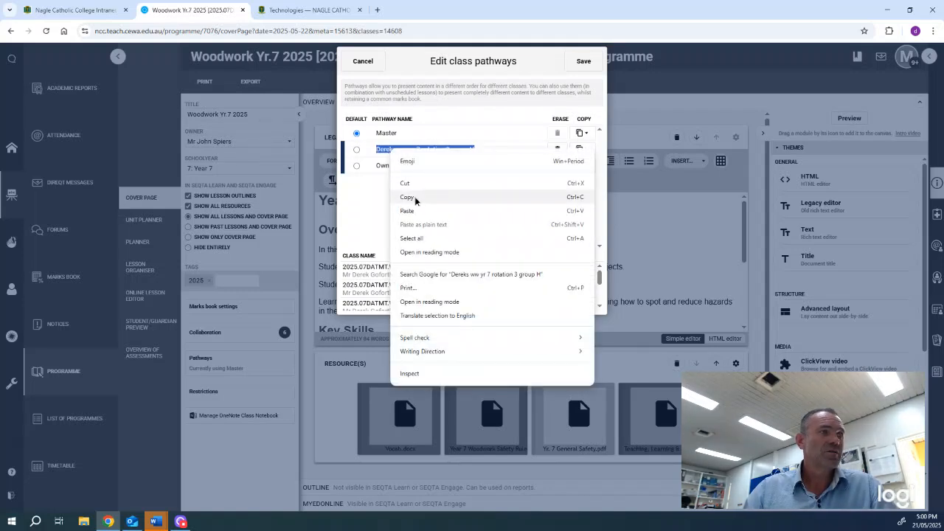
click(416, 198)
click(461, 164)
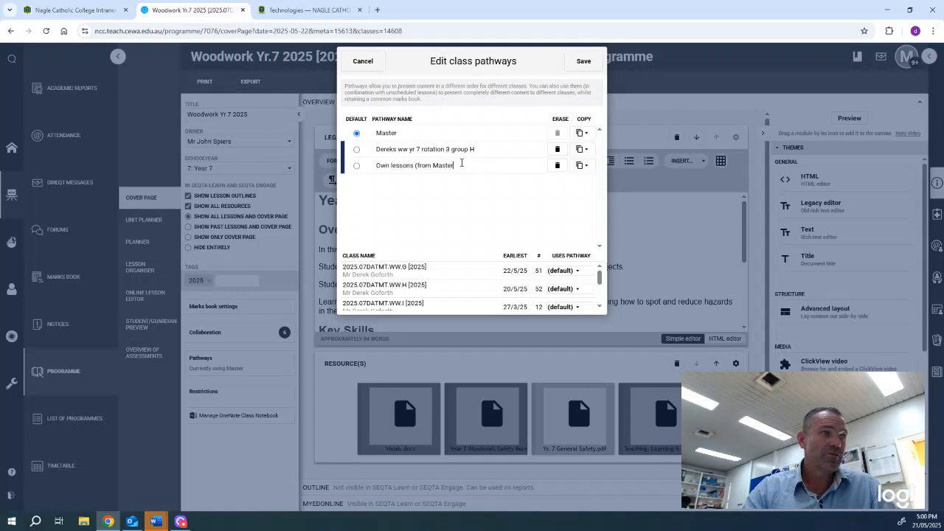
key(BackSpace)
key(BackSpace)
key(BackSpace)
key(BackSpace)
key(BackSpace)
key(BackSpace)
key(BackSpace)
key(BackSpace)
key(BackSpace)
key(BackSpace)
key(BackSpace)
key(BackSpace)
key(BackSpace)
key(BackSpace)
key(BackSpace)
key(BackSpace)
key(BackSpace)
key(BackSpace)
key(BackSpace)
key(BackSpace)
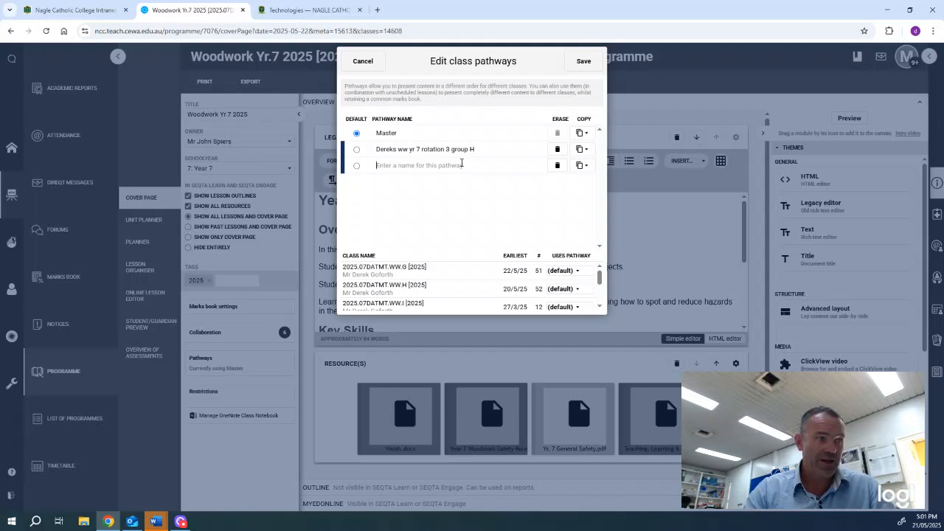
key(ctrl+v)
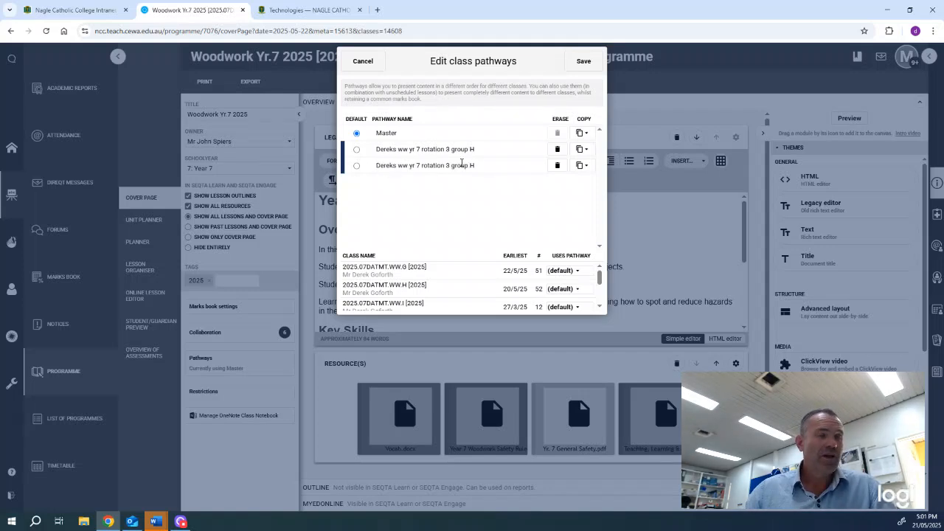
key(BackSpace)
key(BackSpace)
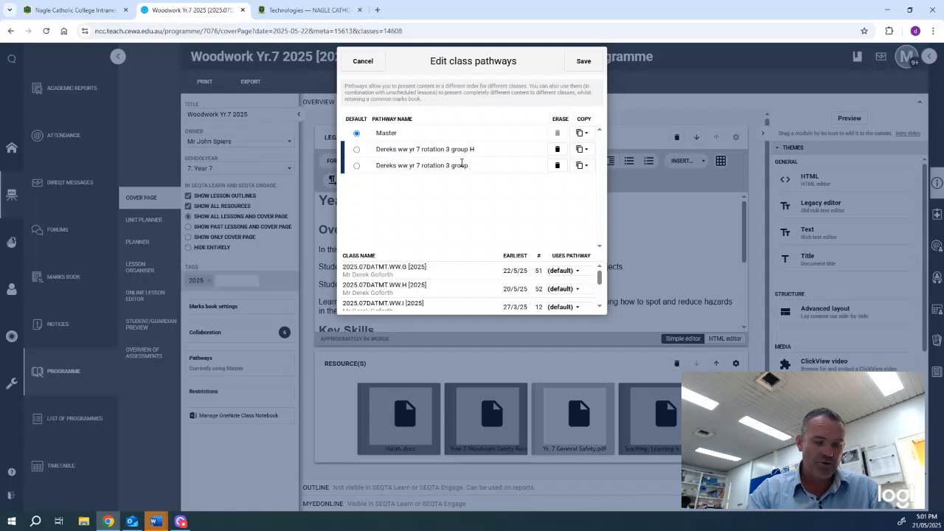
text(G)
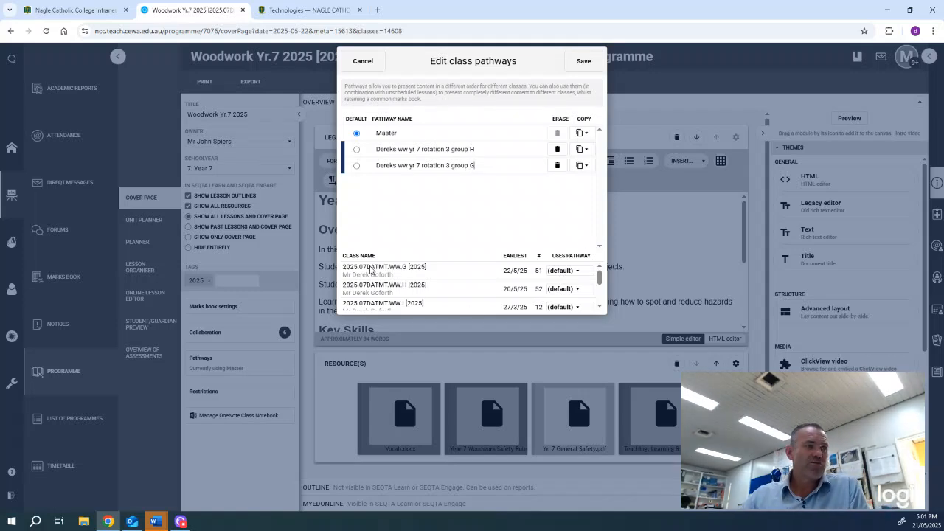
Assign the group G pathway to WW.G and group H to WW.H, save, and return to the timetable
scroll(372, 273, down, 1)
scroll(376, 273, up, 1)
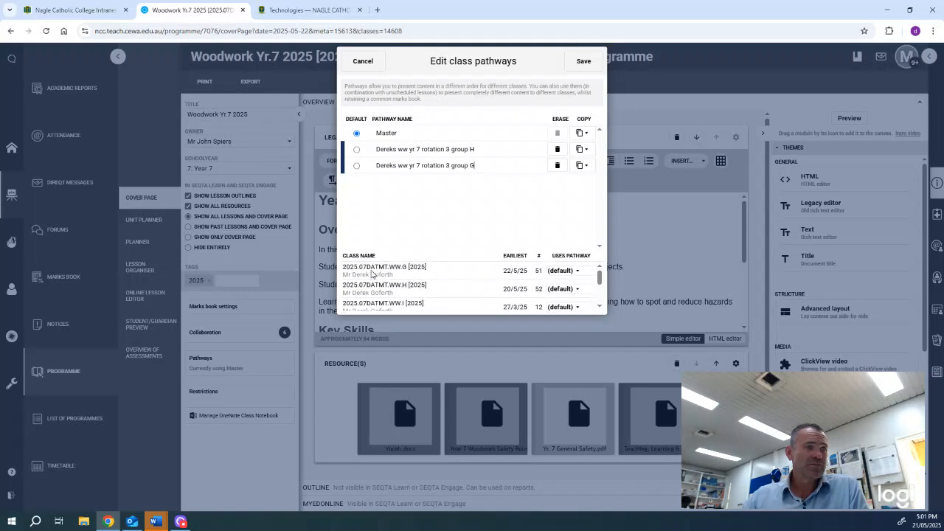
click(578, 272)
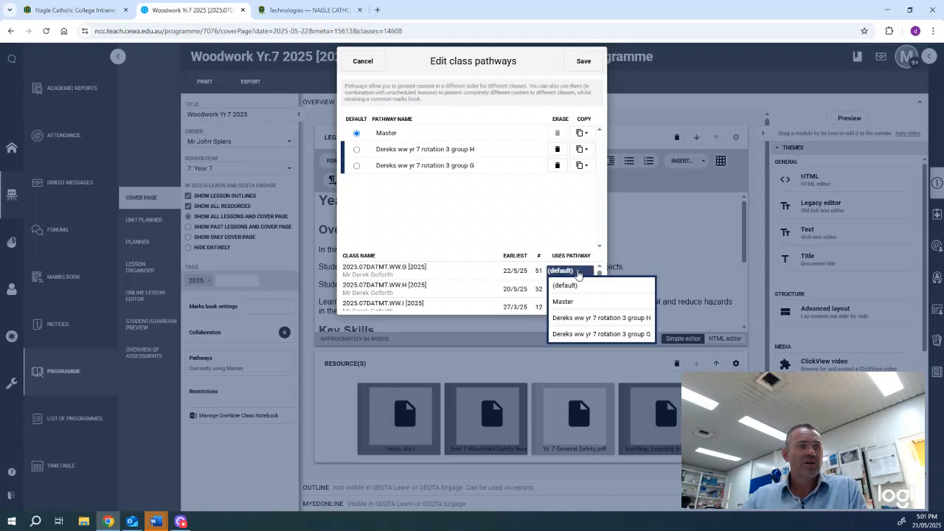
click(595, 336)
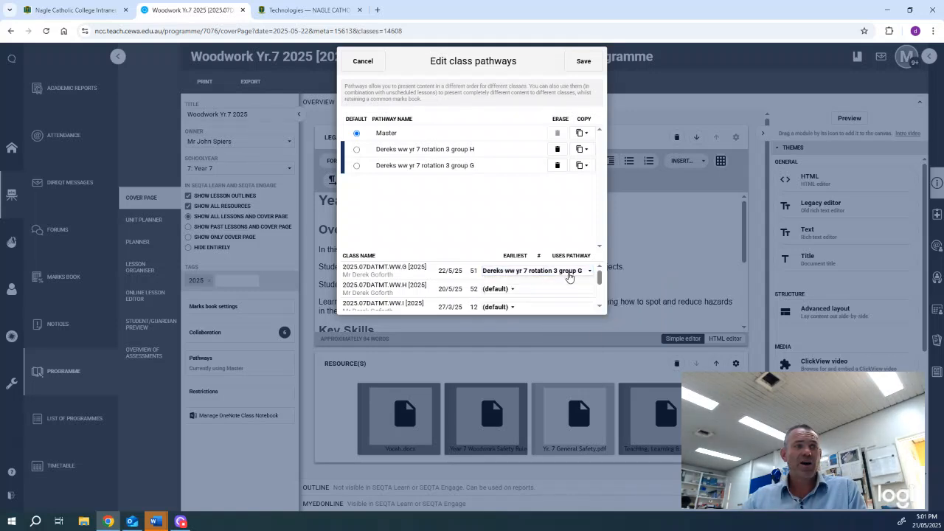
click(516, 290)
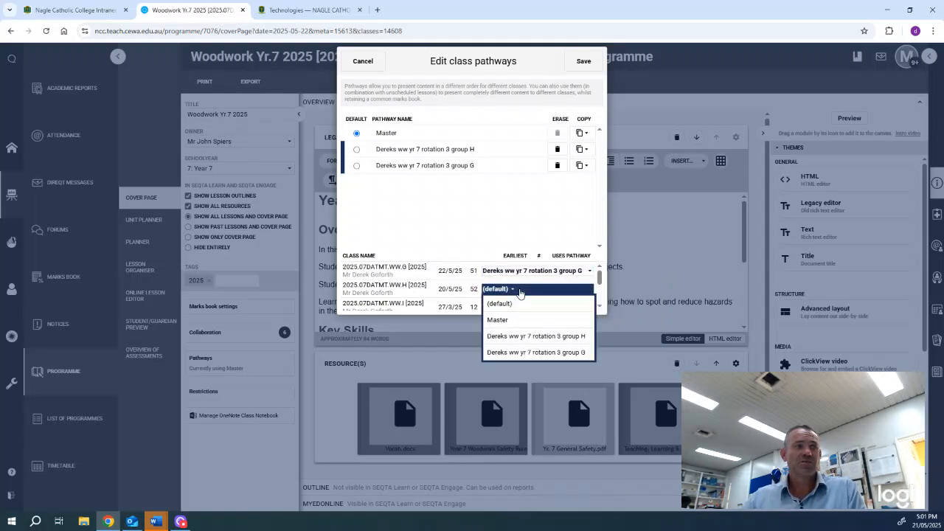
click(542, 337)
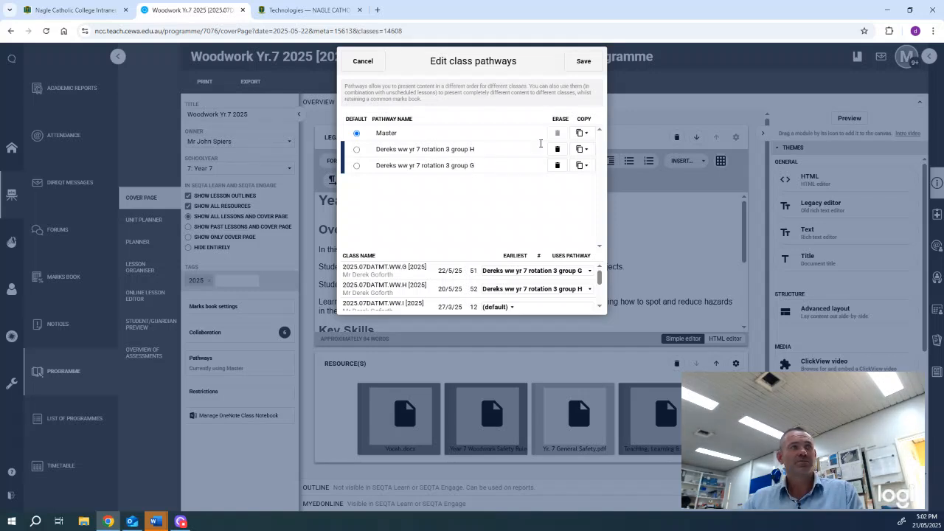
click(584, 61)
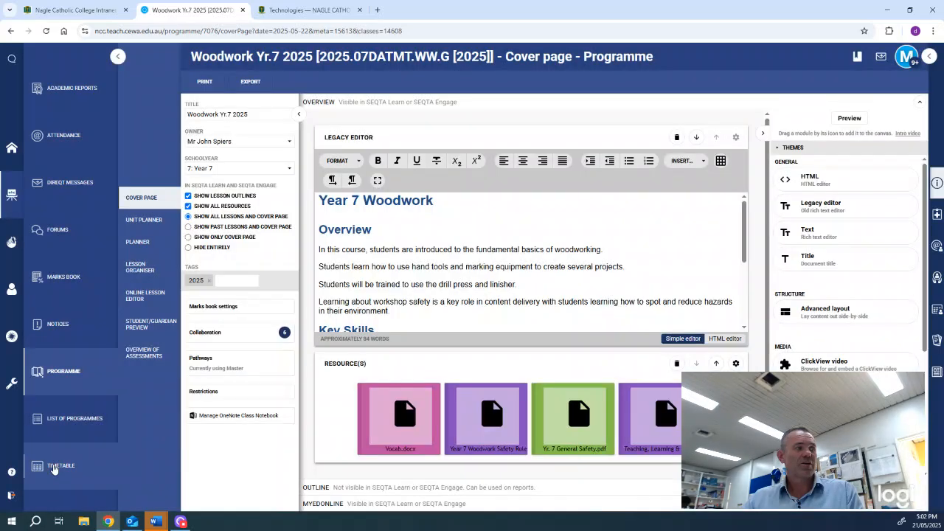
click(55, 466)
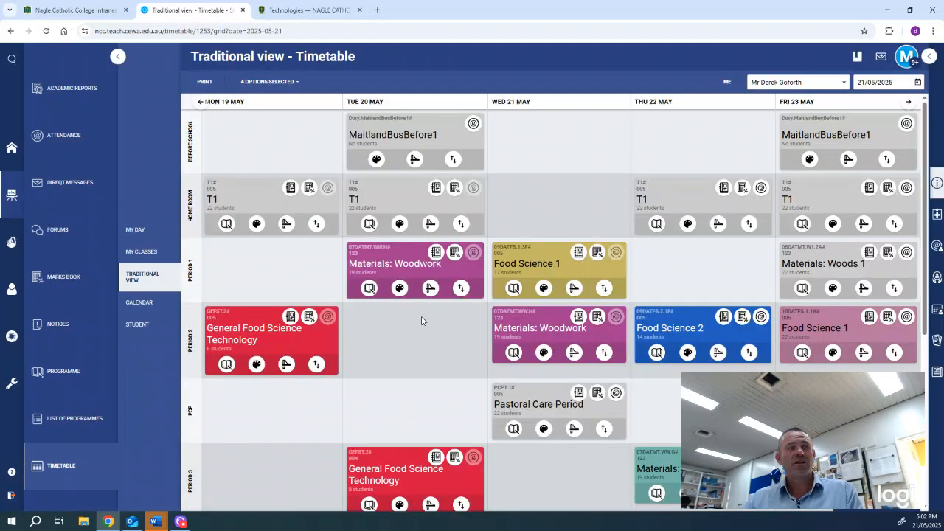